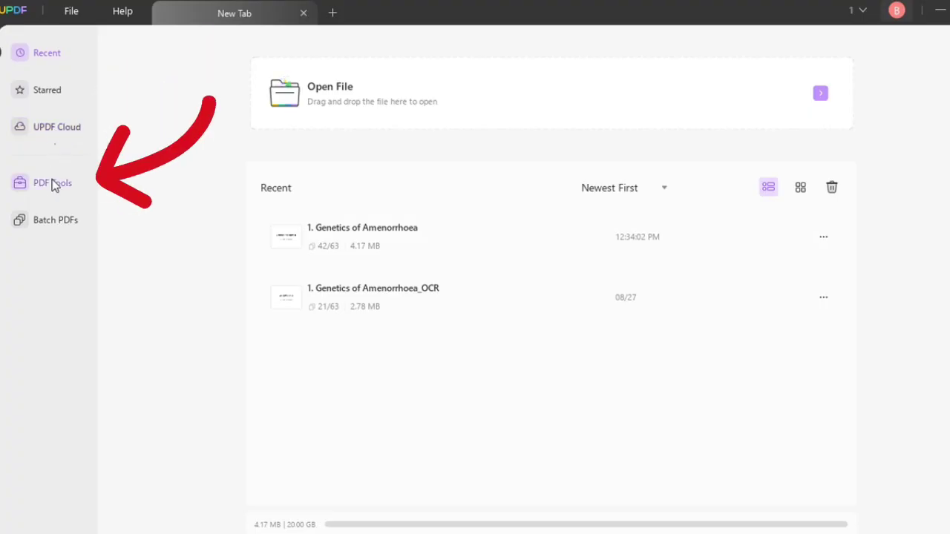
- Open the Genetics of Amenorrhoea PDF from the tools and batch pages
{"action": "left_click", "coordinate": [49, 188]}
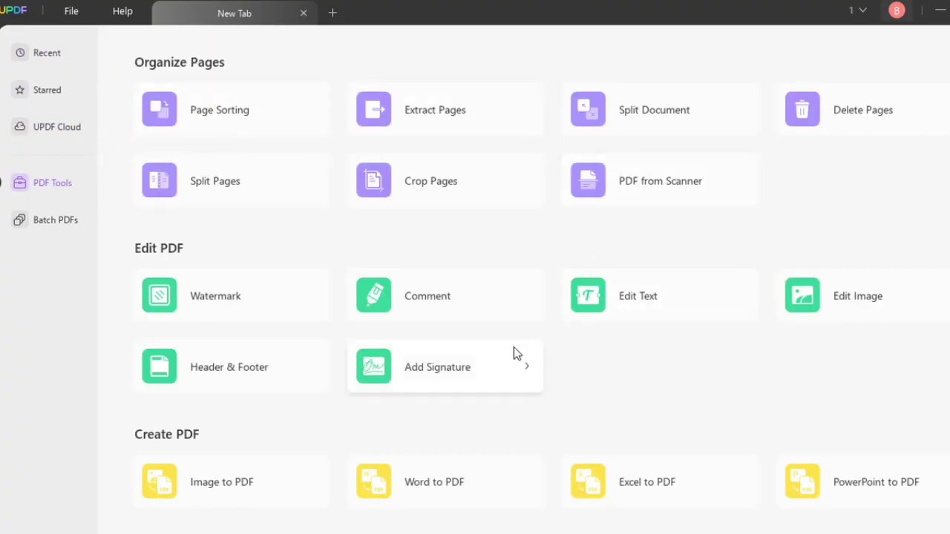
{"action": "left_click", "coordinate": [42, 222]}
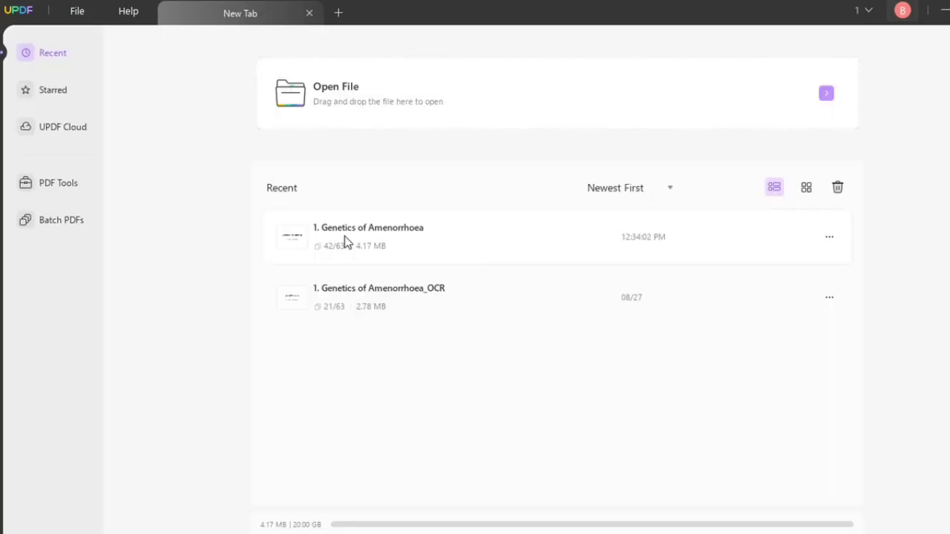
{"action": "left_click", "coordinate": [343, 239]}
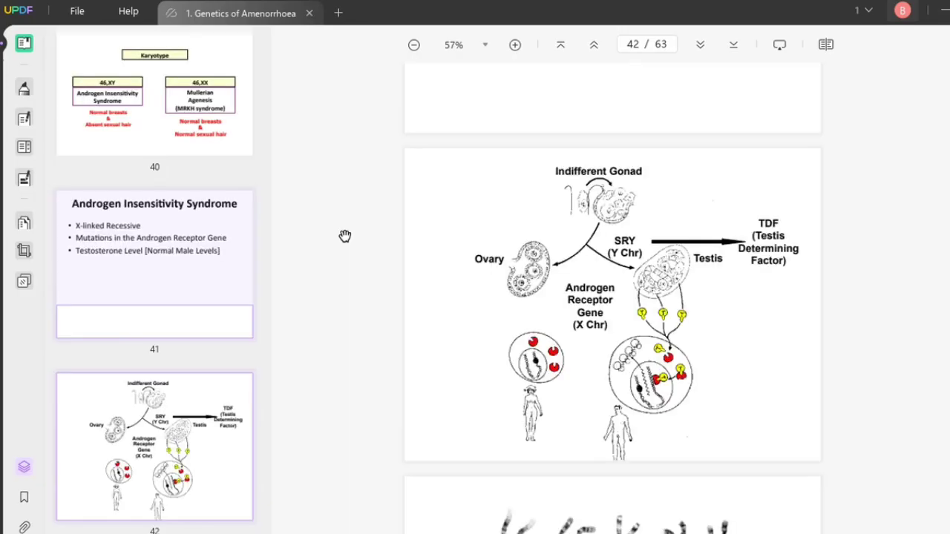
- Try zooming out and back in, then jump between first, next, previous and last pages
{"action": "left_click", "coordinate": [415, 49]}
{"action": "left_click", "coordinate": [415, 48]}
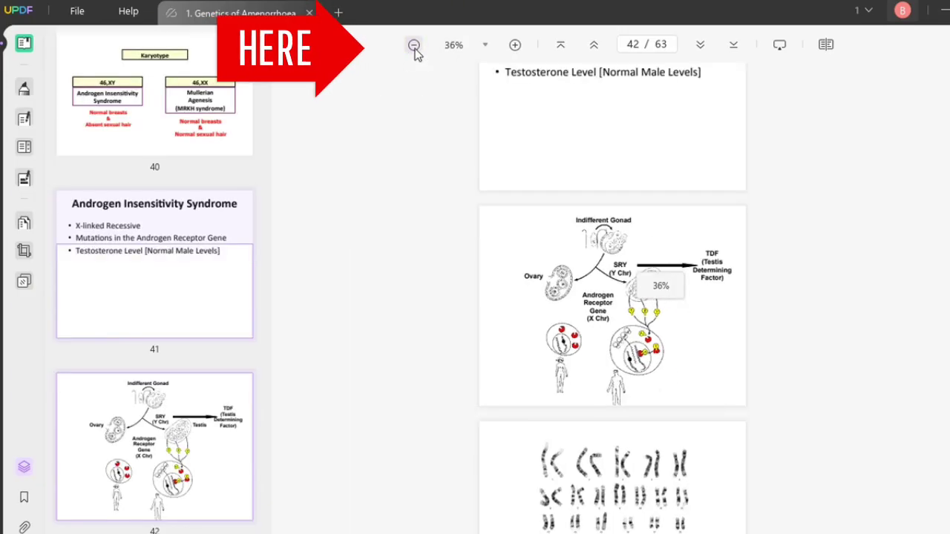
{"action": "left_click", "coordinate": [515, 44]}
{"action": "left_click", "coordinate": [483, 46]}
{"action": "left_click", "coordinate": [529, 46]}
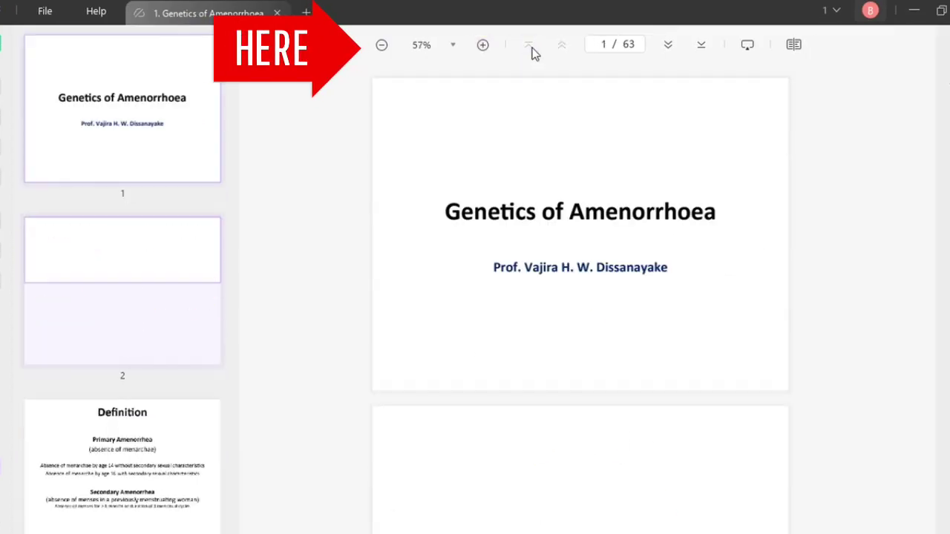
{"action": "left_click", "coordinate": [668, 44]}
{"action": "left_click", "coordinate": [561, 47]}
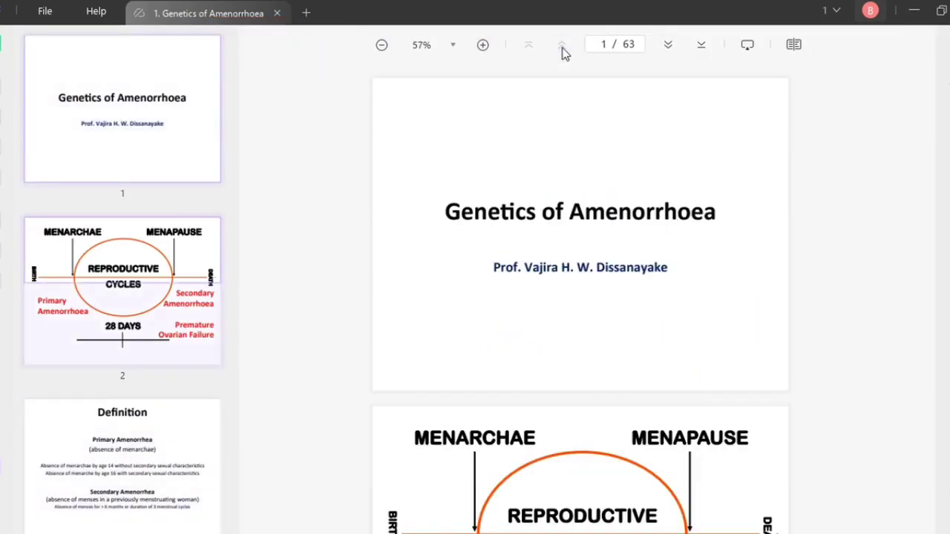
{"action": "left_click", "coordinate": [697, 46]}
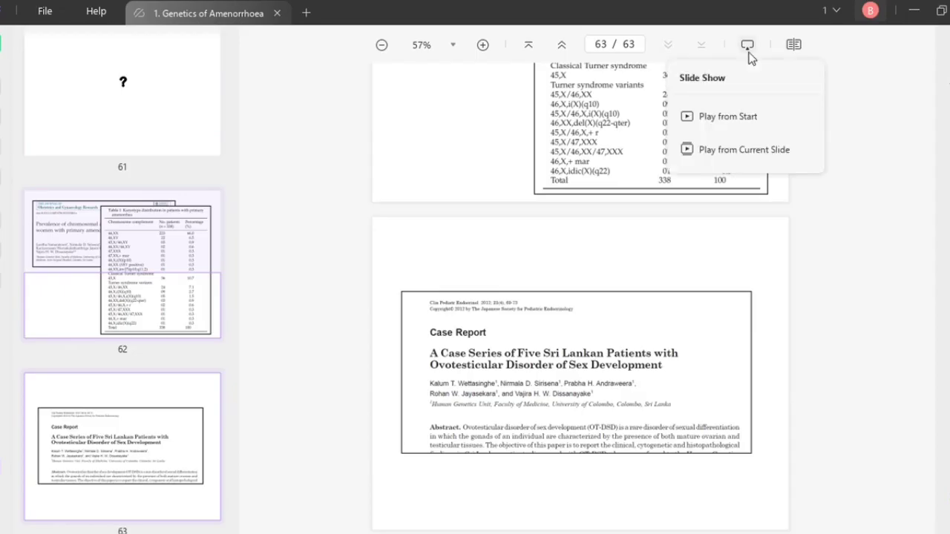
- Open and cancel Compare Files, then launch UPDF AI on the document
{"action": "left_click", "coordinate": [793, 46]}
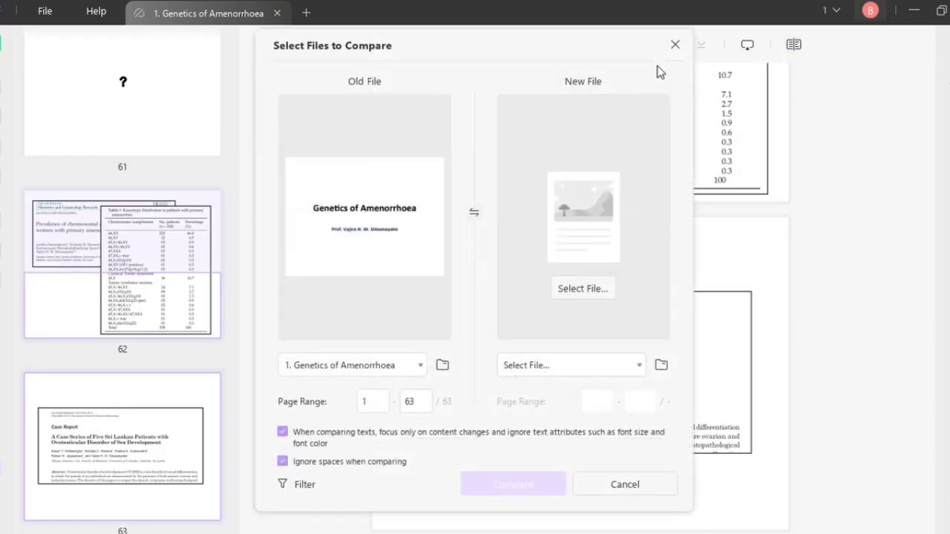
{"action": "left_click", "coordinate": [674, 46]}
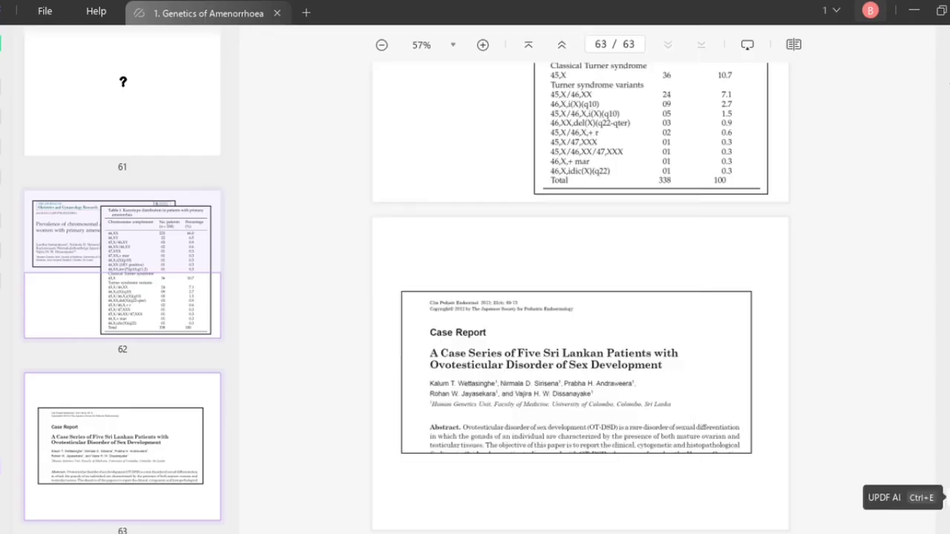
{"action": "left_click", "coordinate": [941, 497]}
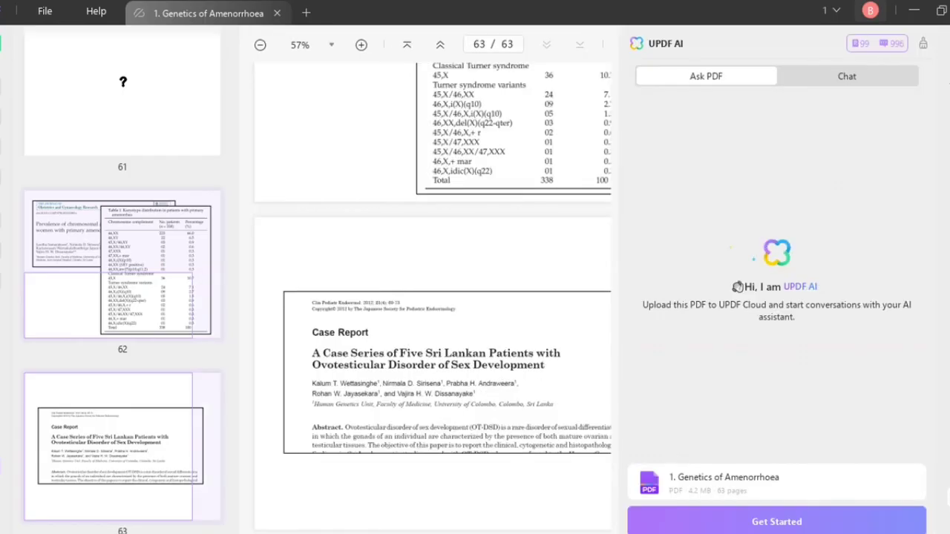
{"action": "left_click", "coordinate": [776, 522]}
- Have AI summarize, translate and explain the page-3 primary and secondary amenorrhoea definitions
{"action": "mouse_move", "coordinate": [375, 83]}
{"action": "left_mouse_down"}
{"action": "mouse_move", "coordinate": [528, 217]}
{"action": "mouse_move", "coordinate": [589, 239]}
{"action": "left_mouse_up"}
{"action": "left_click", "coordinate": [347, 257]}
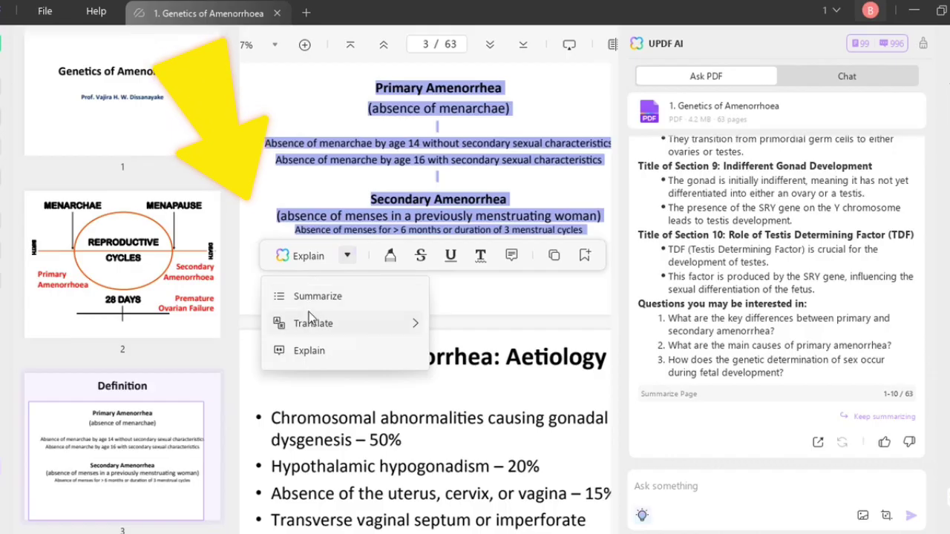
{"action": "left_click", "coordinate": [310, 349]}
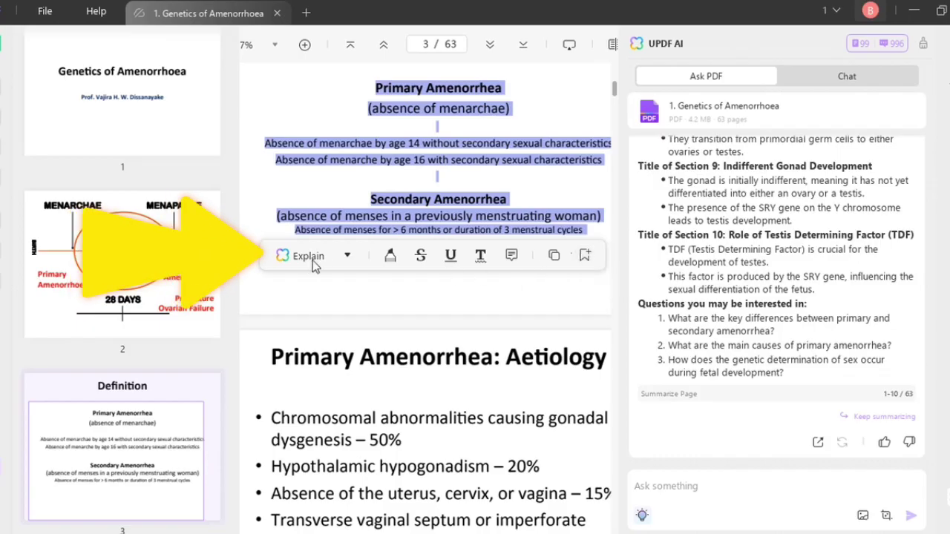
{"action": "left_click", "coordinate": [346, 256]}
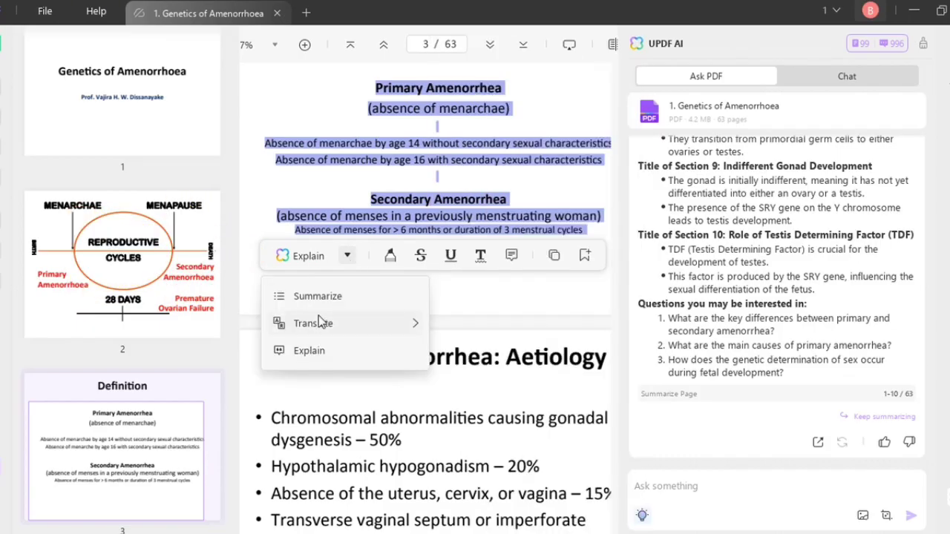
{"action": "left_click", "coordinate": [313, 324]}
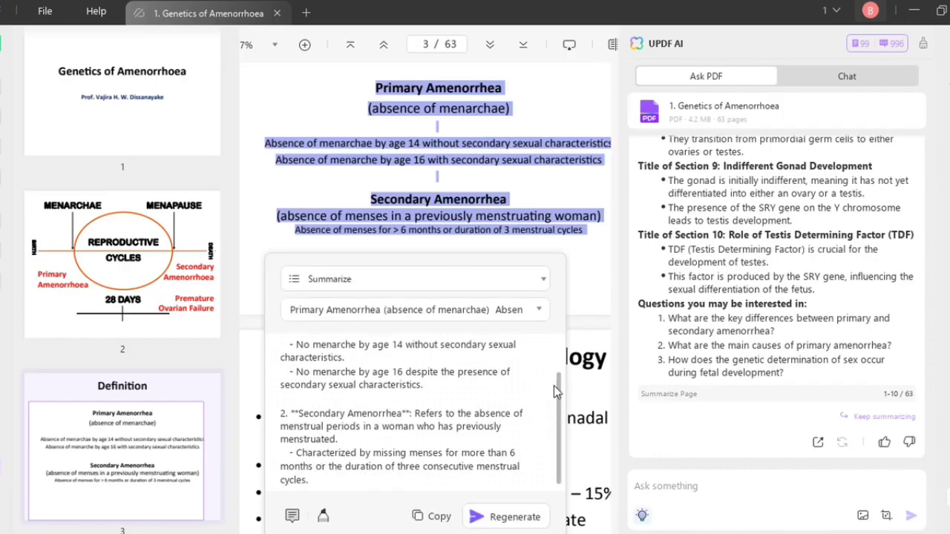
{"action": "left_click", "coordinate": [346, 255]}
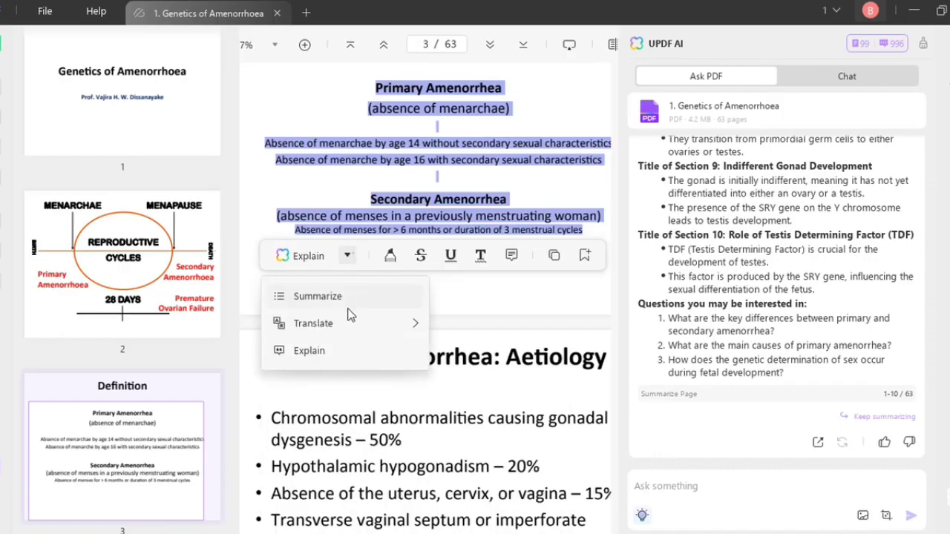
{"action": "left_click", "coordinate": [359, 357]}
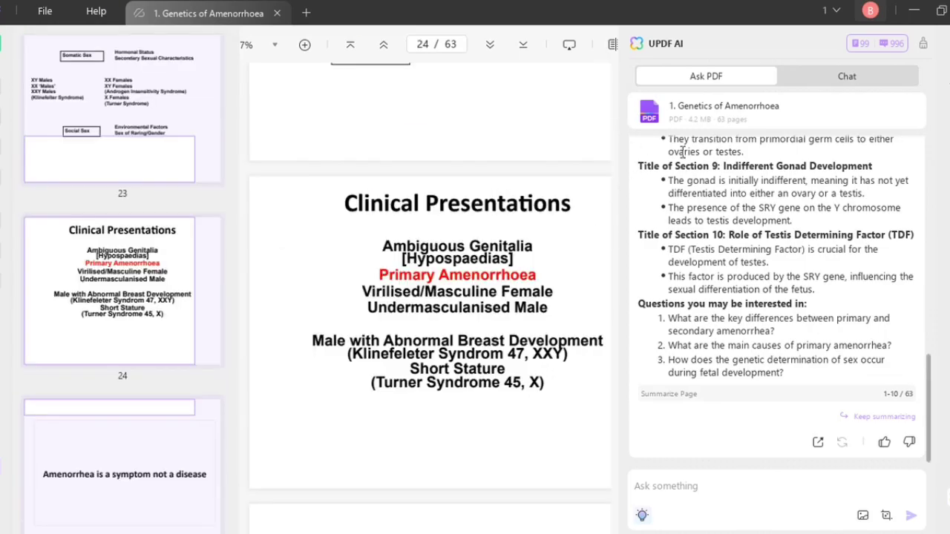
- Ask the AI 'what is the clinical presentation of gurner syndrome', then switch to Chat mode
{"action": "left_click", "coordinate": [678, 487]}
{"action": "type", "text": "wha"}
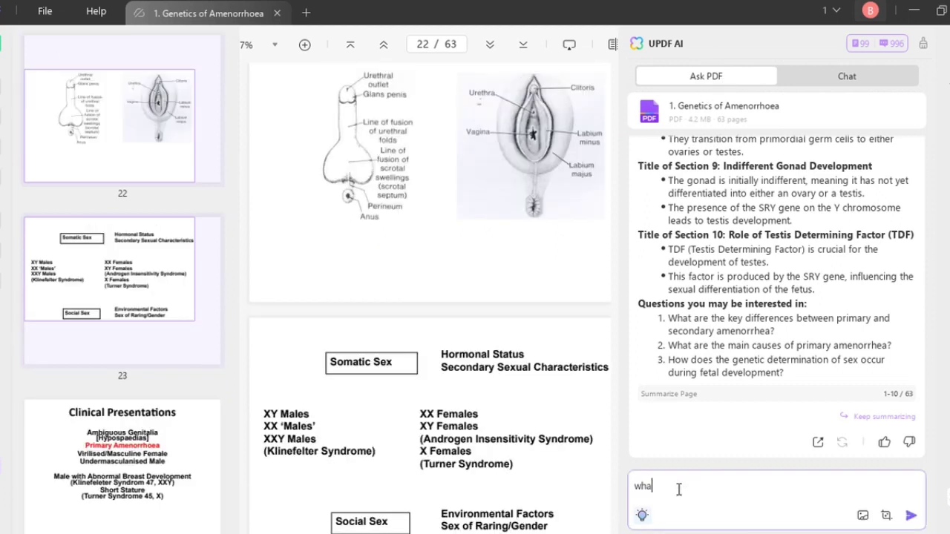
{"action": "type", "text": "t is the clinical presentat"}
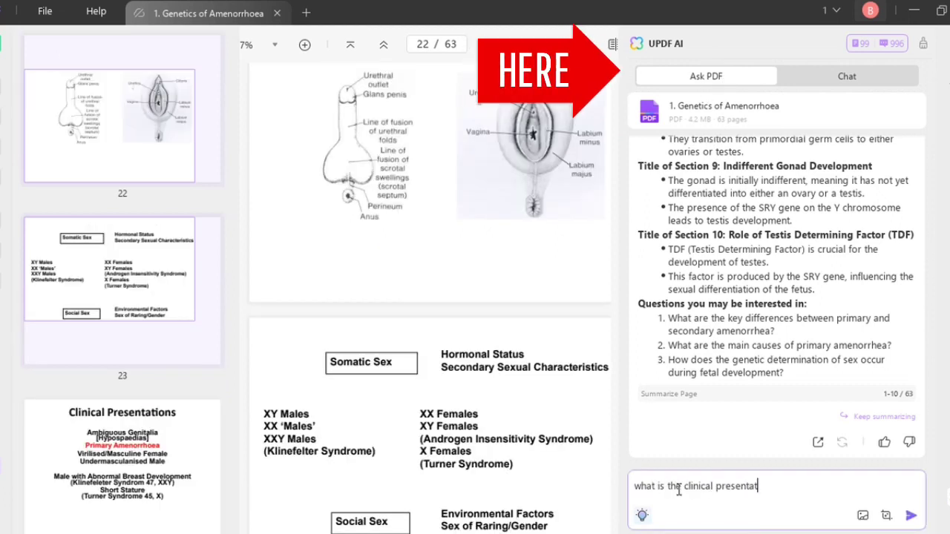
{"action": "type", "text": "ion of gurner syndro"}
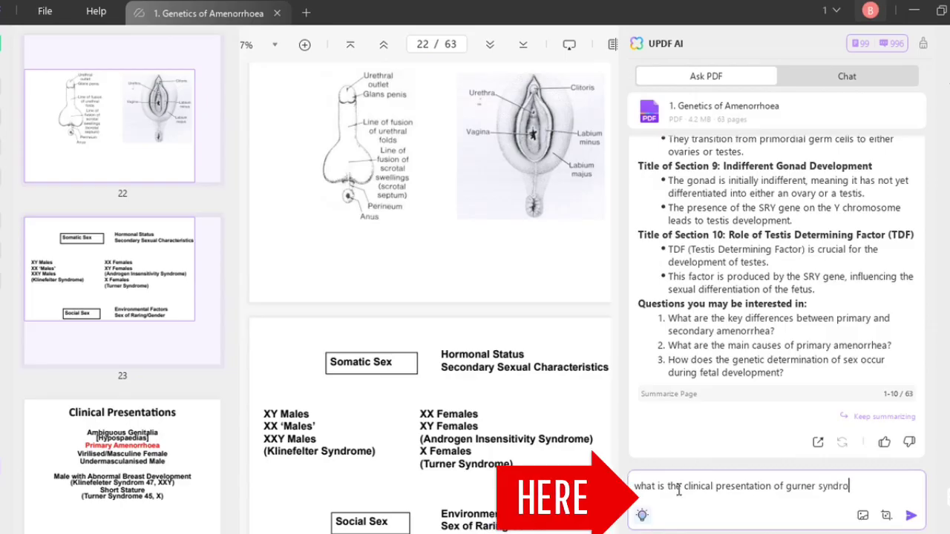
{"action": "type", "text": "me"}
{"action": "left_click", "coordinate": [911, 516]}
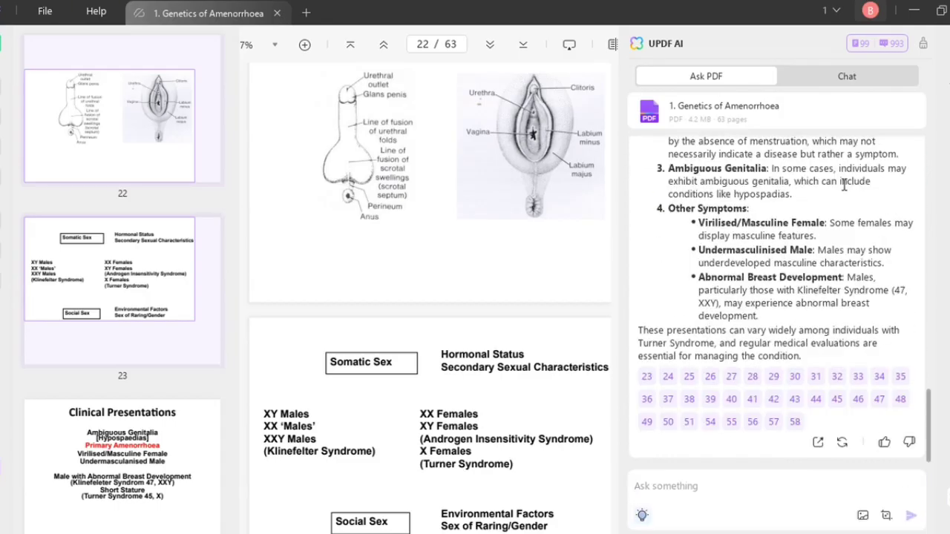
{"action": "left_click", "coordinate": [856, 80]}
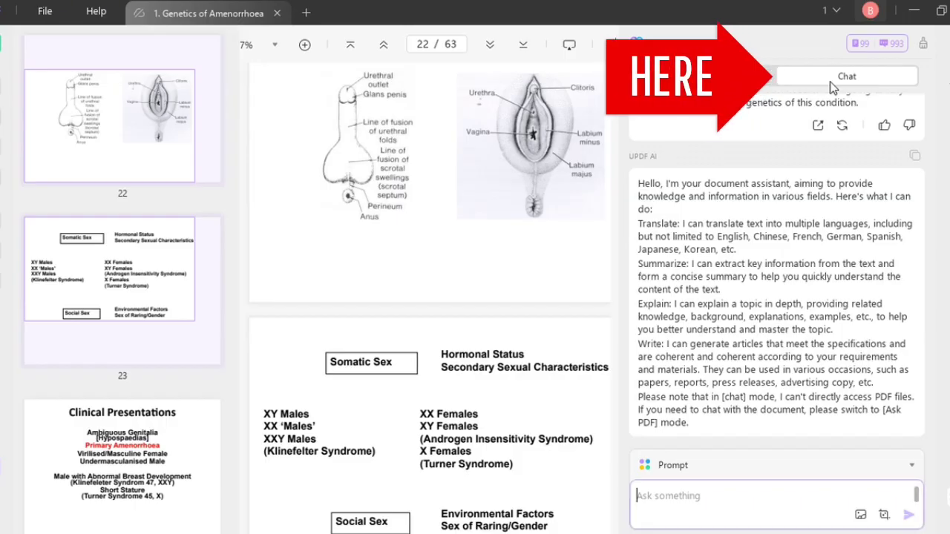
- Ask the AI chat 'hat is the genetic basis behind xx females'
{"action": "type", "text": "hat is th"}
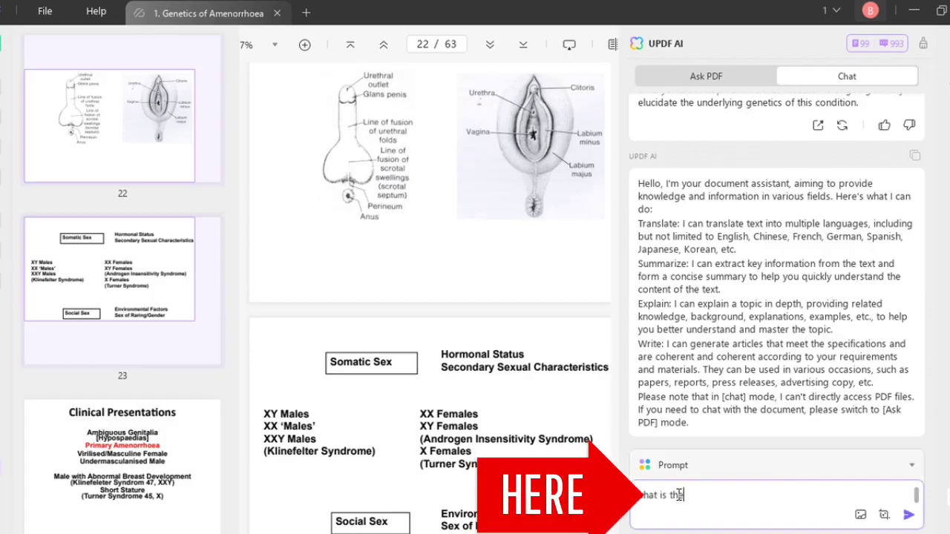
{"action": "type", "text": "e genetic basis behind xx"}
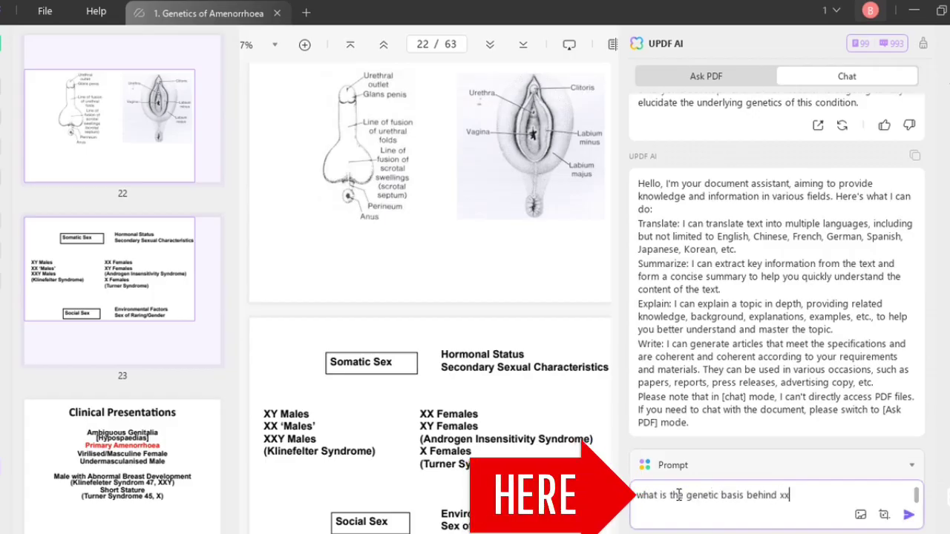
{"action": "type", "text": " females"}
{"action": "left_click", "coordinate": [907, 520]}
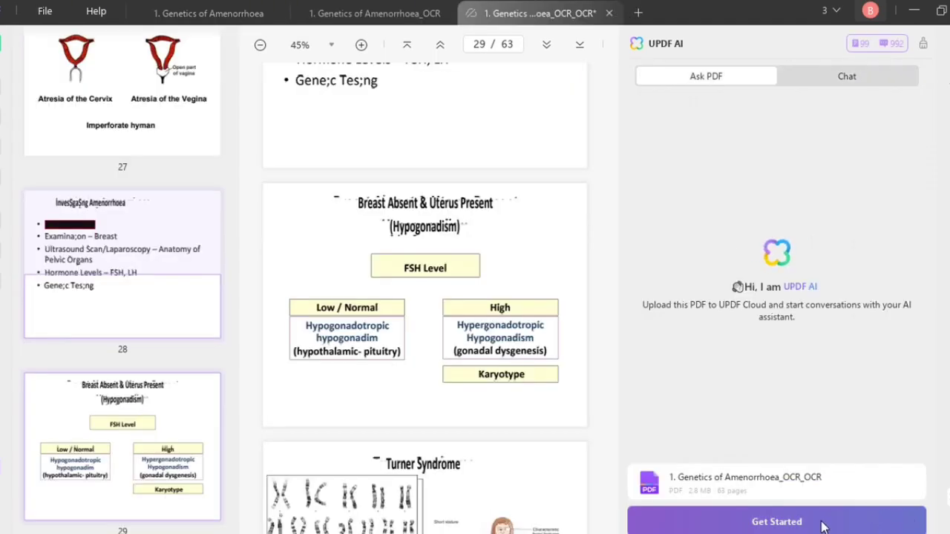
- Upload the OCR copy to Ask PDF and show its suggested prompts, including a mind map
{"action": "left_click", "coordinate": [822, 524]}
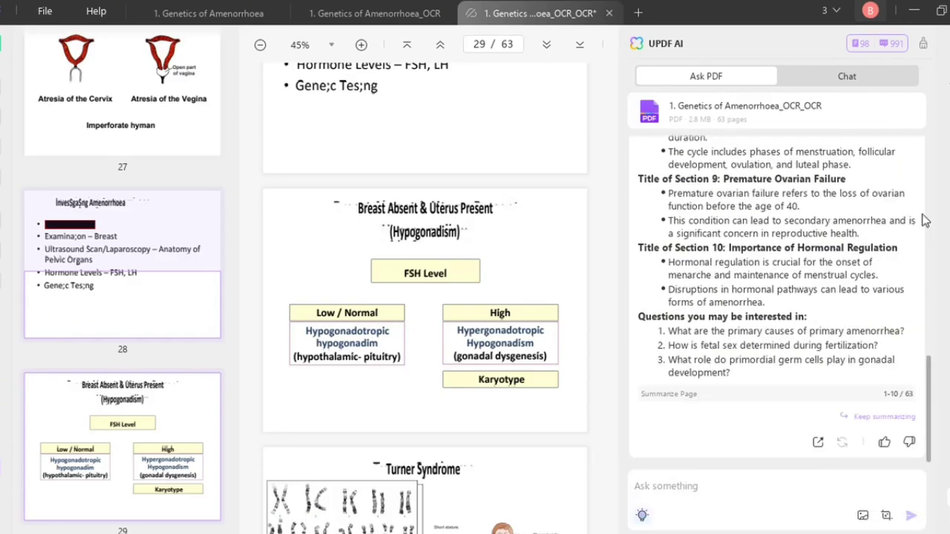
{"action": "left_click", "coordinate": [642, 518]}
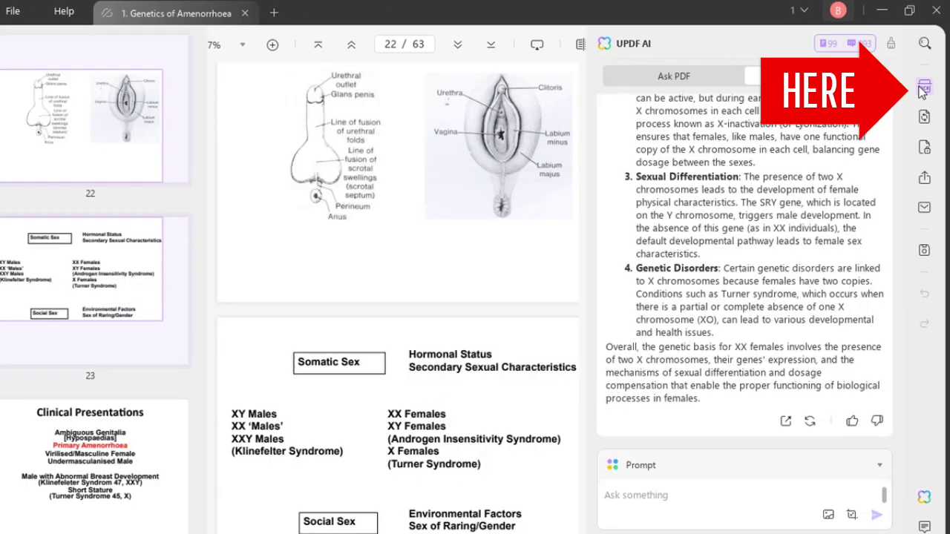
- Run OCR to a searchable PDF saved as '1. Genetics of Amenorrhoea_OCR', replacing the existing file
{"action": "left_click", "coordinate": [923, 87]}
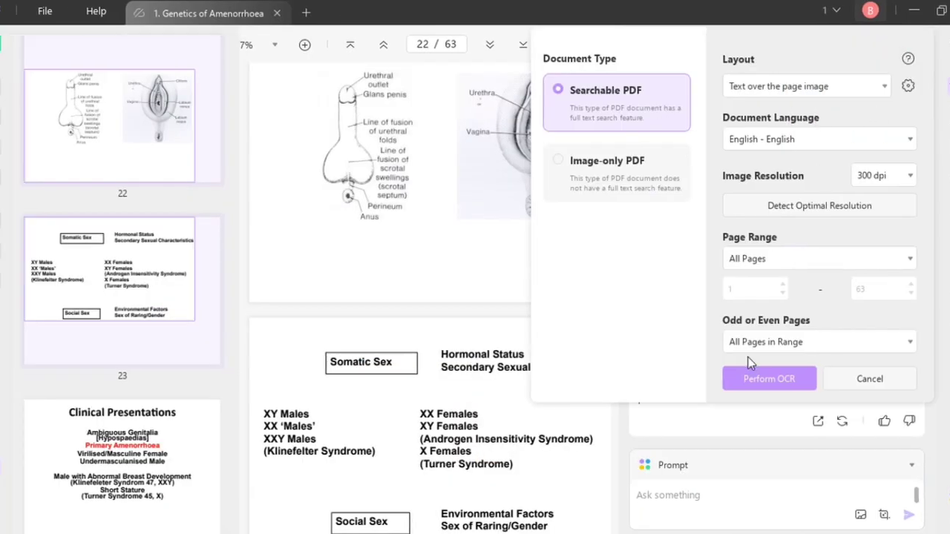
{"action": "left_click", "coordinate": [479, 384]}
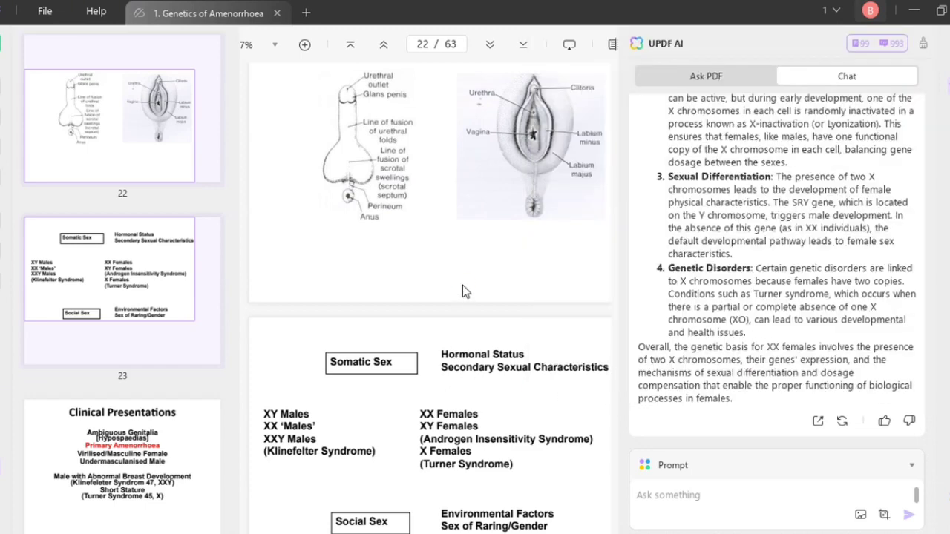
{"action": "left_click", "coordinate": [843, 362]}
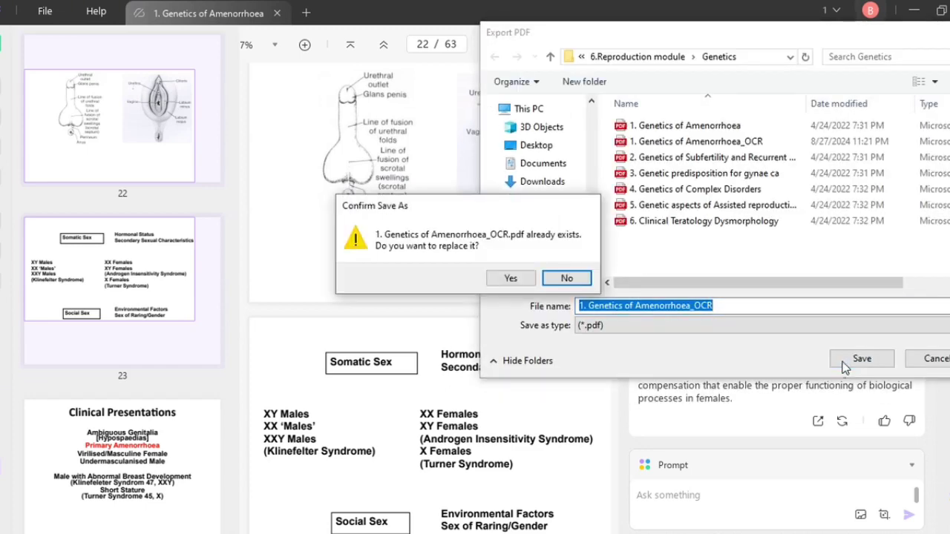
{"action": "left_click", "coordinate": [511, 279]}
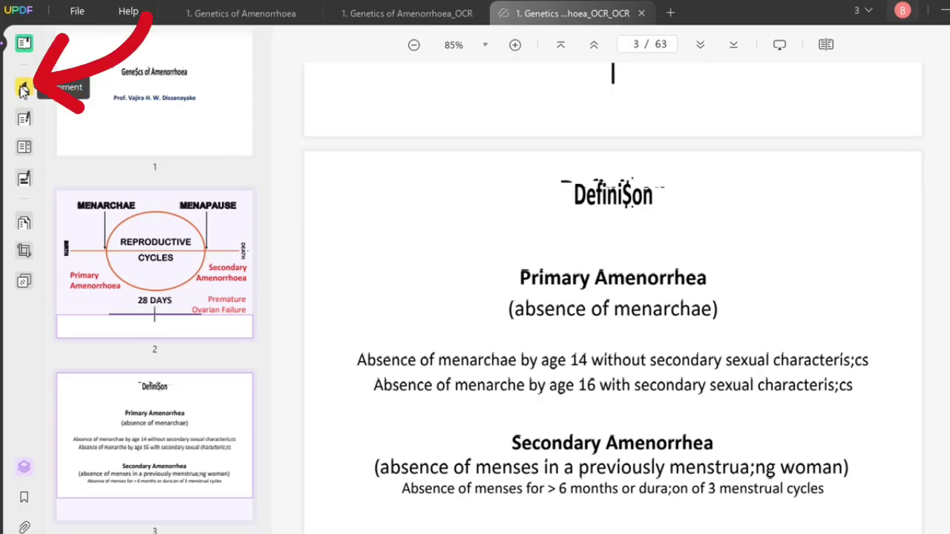
- Add a 'refer this on' text note left of the page-3 Definition heading
{"action": "left_click", "coordinate": [25, 118]}
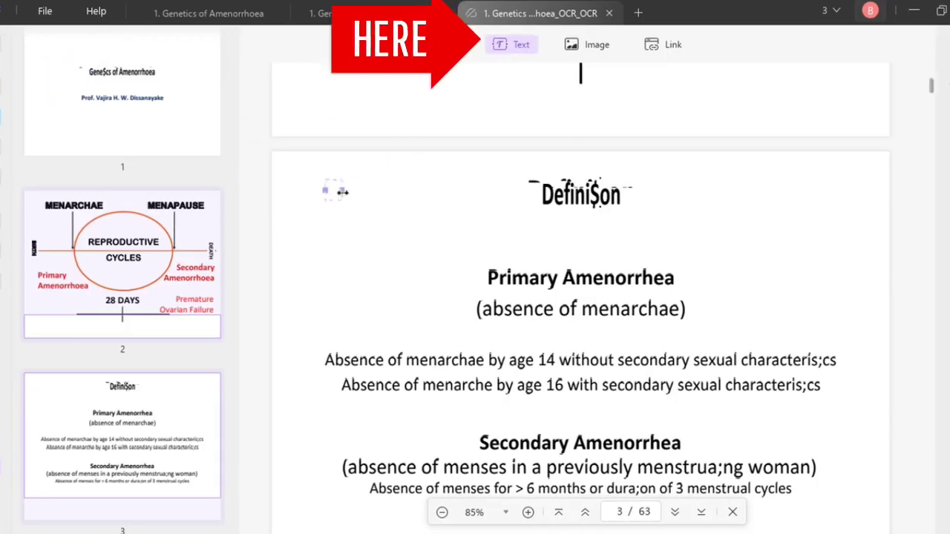
{"action": "left_click", "coordinate": [326, 189]}
{"action": "type", "text": "refer this on"}
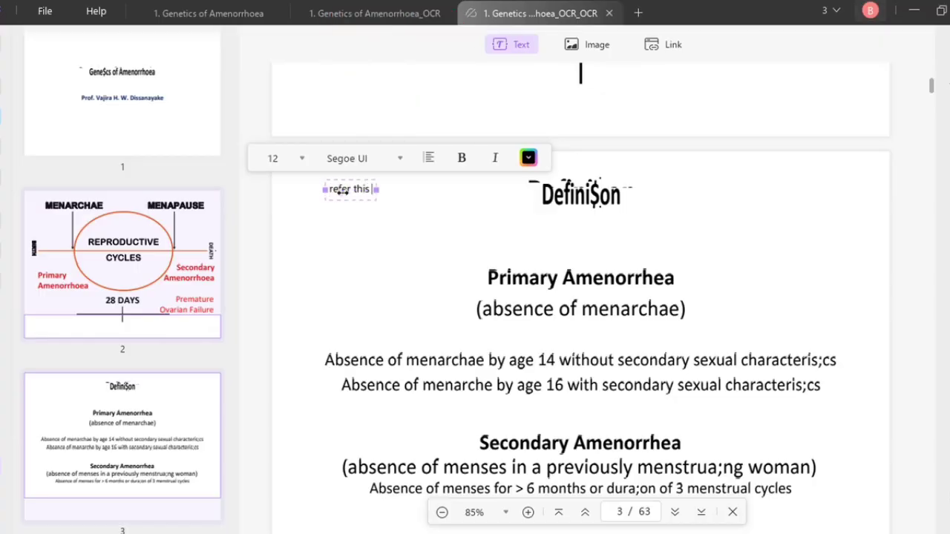
{"action": "left_click", "coordinate": [684, 279]}
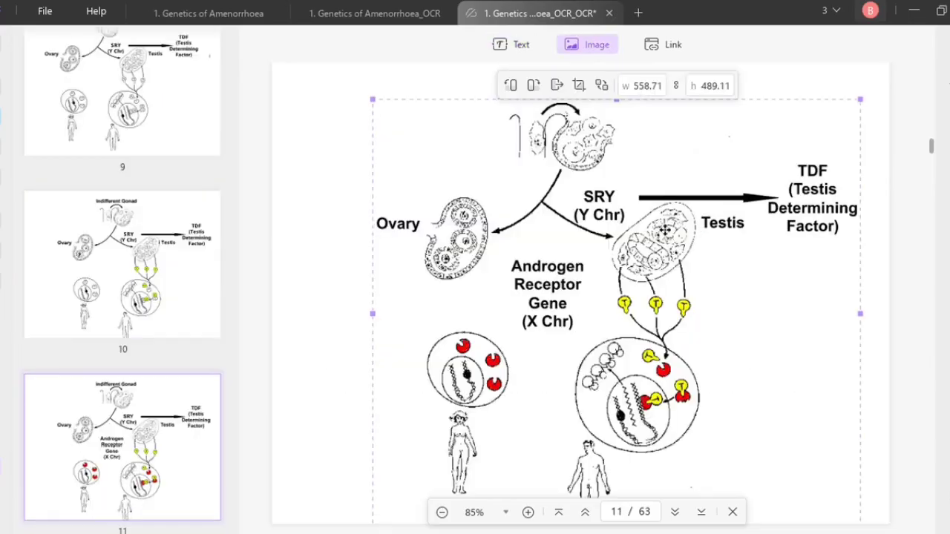
- Shift the page-11 gonad diagram left and nudge page 30's karyotype and girl images
{"action": "left_click_drag", "start_coordinate": [686, 213], "coordinate": [640, 209]}
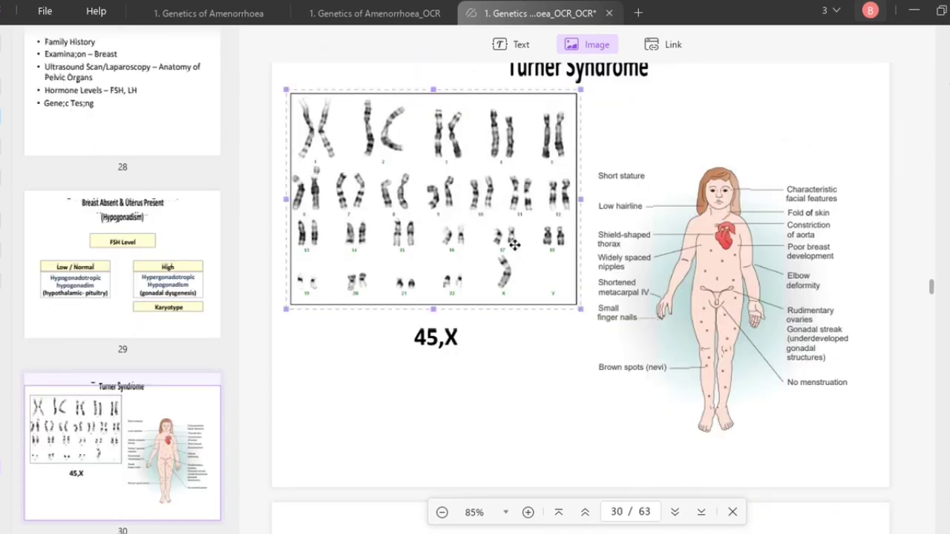
{"action": "left_click_drag", "start_coordinate": [514, 243], "coordinate": [502, 238]}
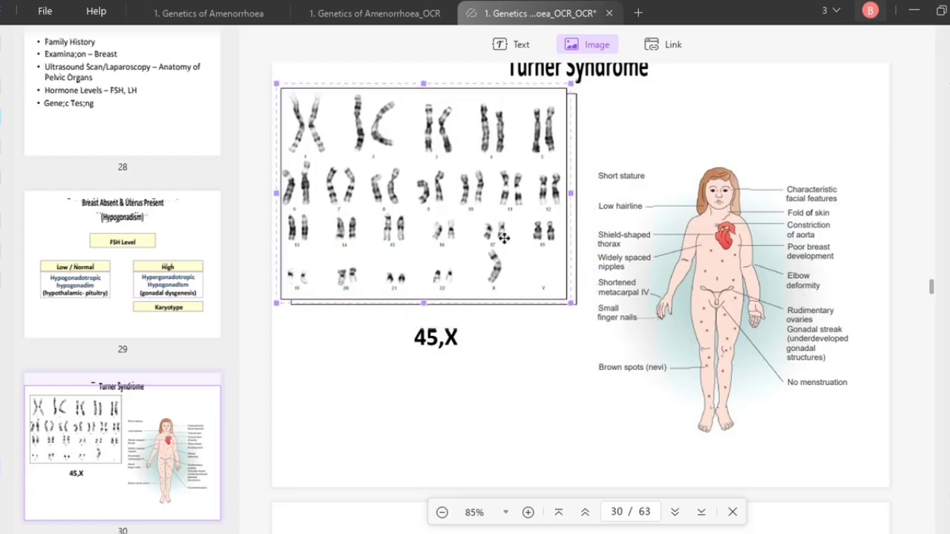
{"action": "left_click", "coordinate": [674, 254]}
{"action": "left_click_drag", "start_coordinate": [674, 254], "coordinate": [683, 254]}
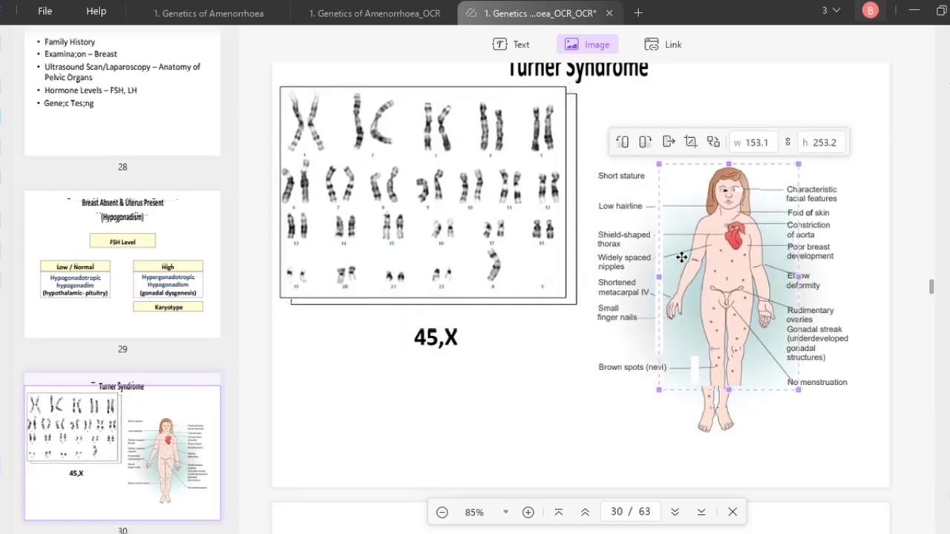
- Draw an empty link box beside page 30's Turner Syndrome title, then view export and password options
{"action": "left_click", "coordinate": [651, 47]}
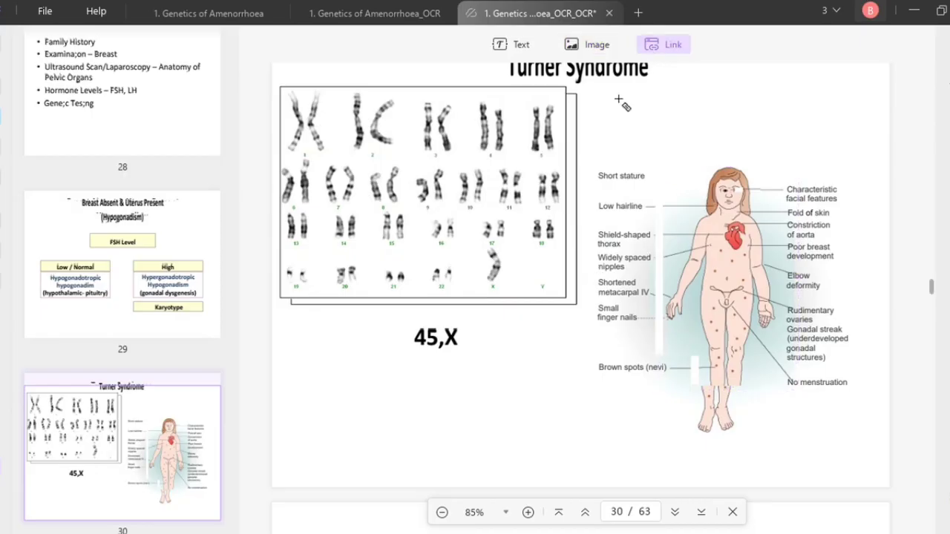
{"action": "left_click", "coordinate": [674, 95]}
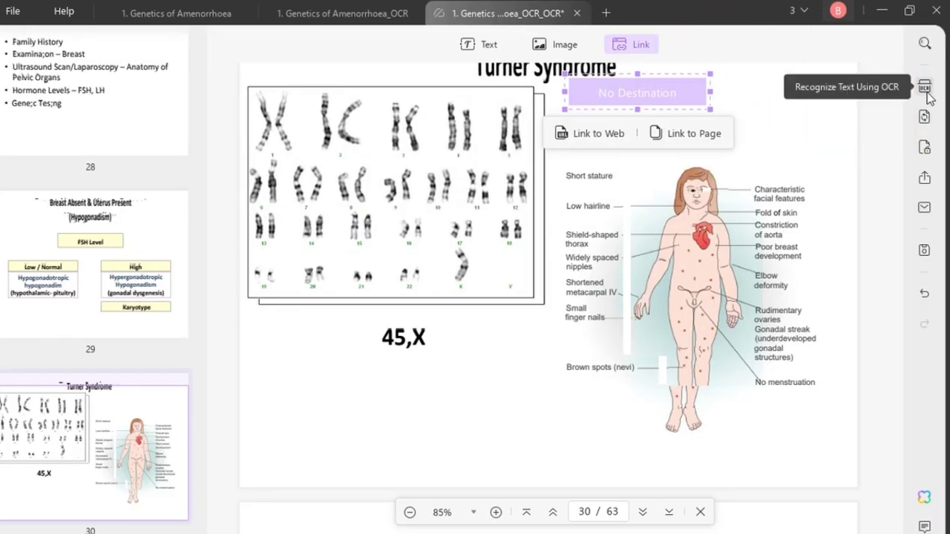
{"action": "left_click", "coordinate": [927, 117]}
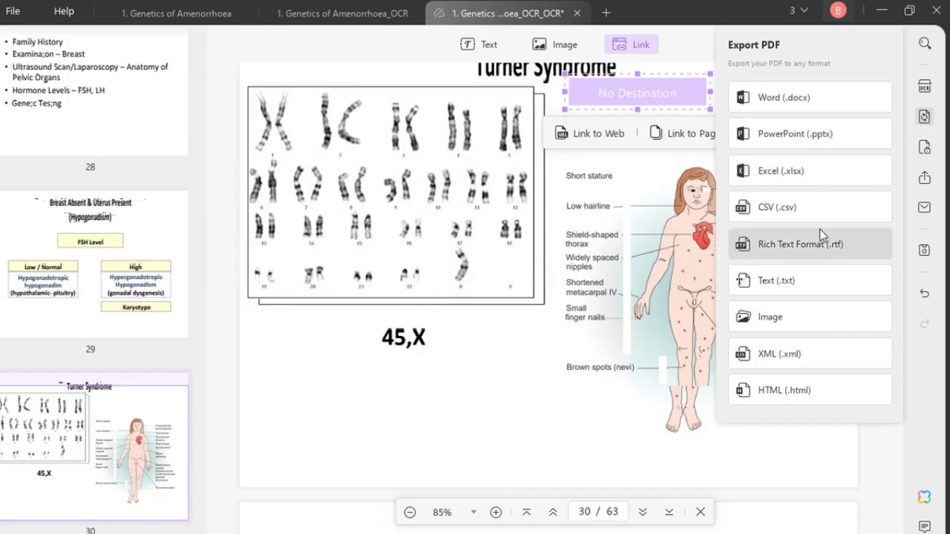
{"action": "left_click", "coordinate": [924, 148]}
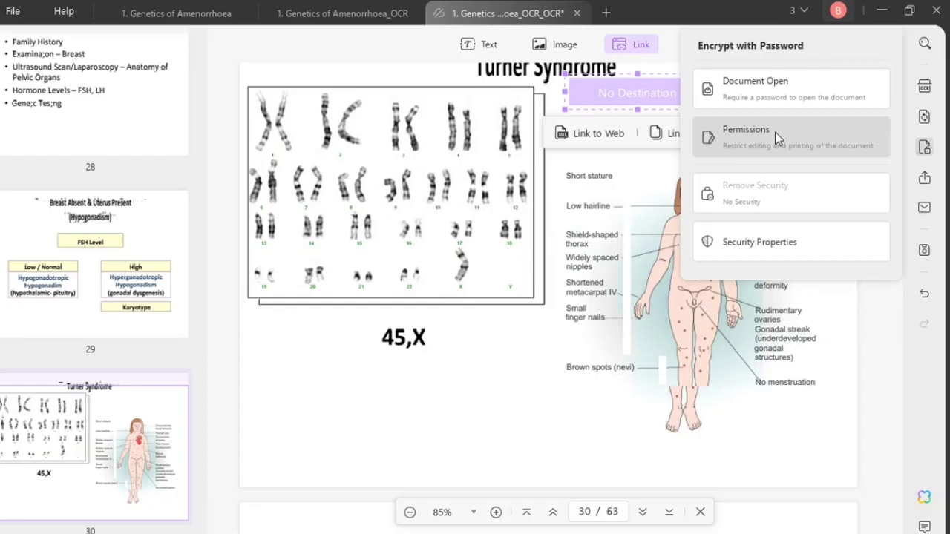
- Look through the Share and Save as Other options, then close the panel
{"action": "left_click", "coordinate": [924, 178]}
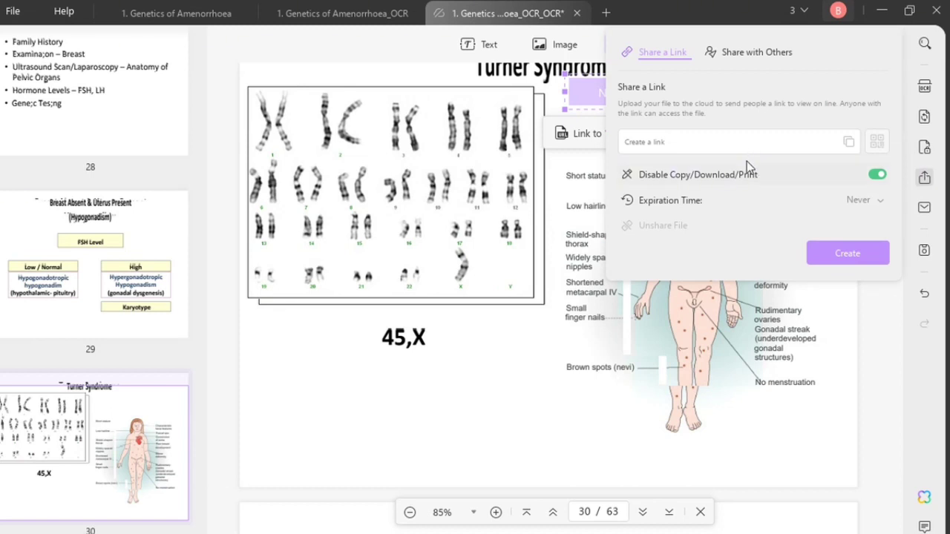
{"action": "left_click", "coordinate": [924, 250]}
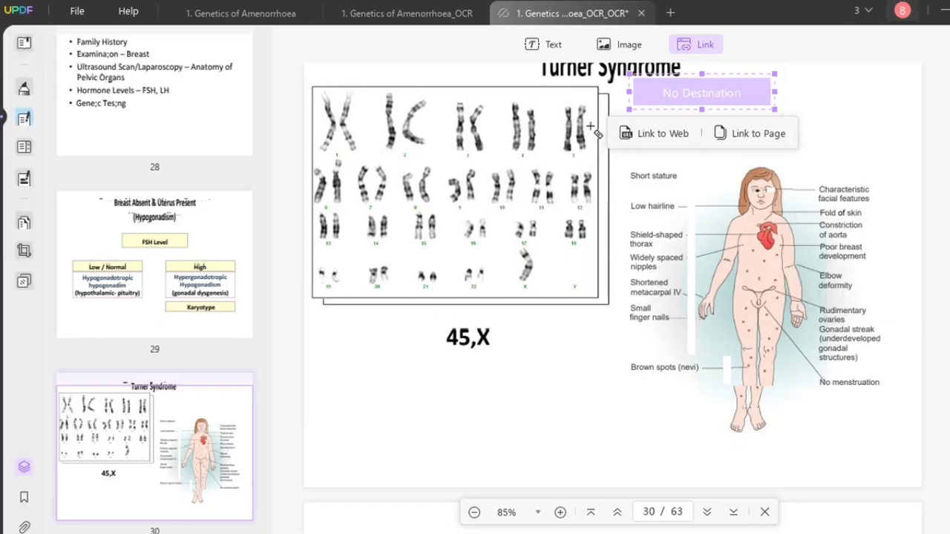
{"action": "left_click", "coordinate": [924, 250]}
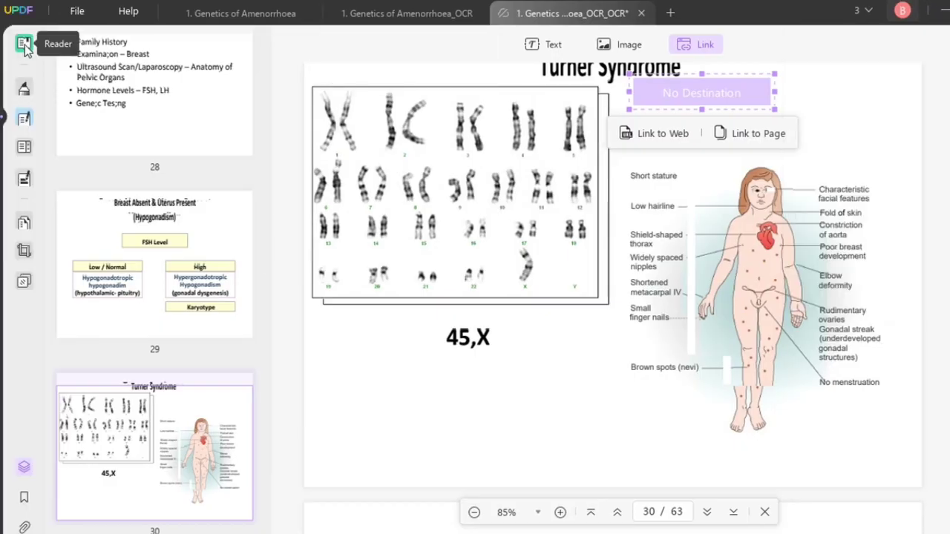
- Look through the Comment annotation tools, then switch to Form mode on page 30
{"action": "left_click", "coordinate": [25, 86]}
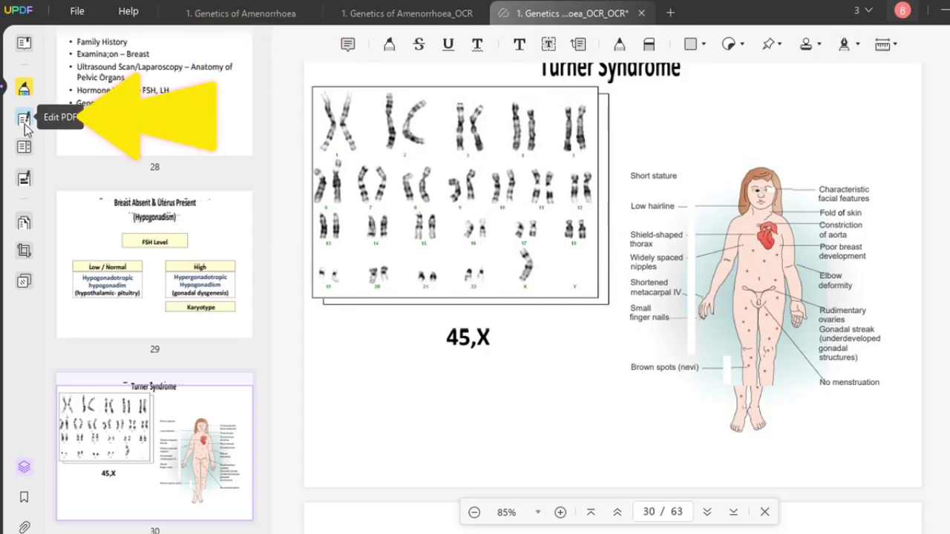
{"action": "left_click", "coordinate": [29, 150]}
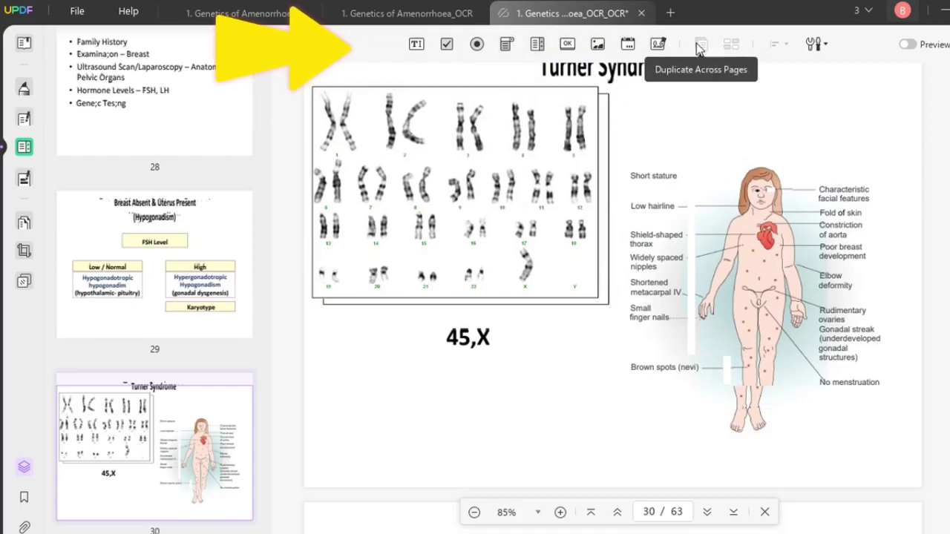
- Cover page 28's Family History bullet with a redaction mark, then open Find Text & Redact
{"action": "left_click", "coordinate": [24, 178]}
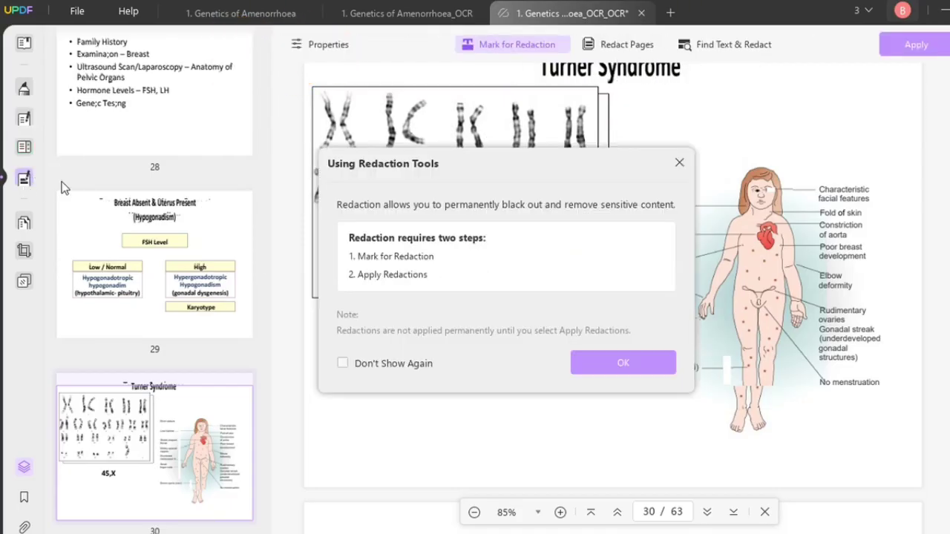
{"action": "left_click", "coordinate": [588, 362]}
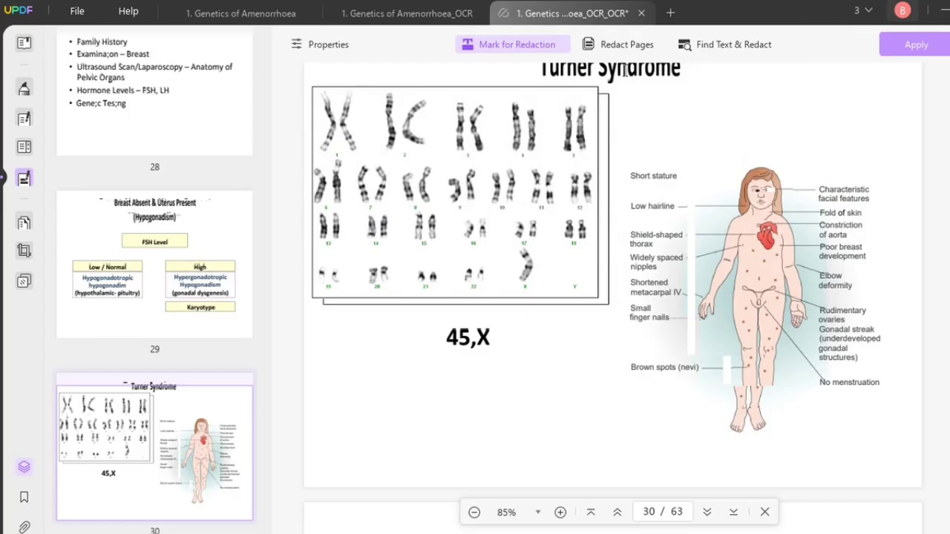
{"action": "key", "text": "Page_Up"}
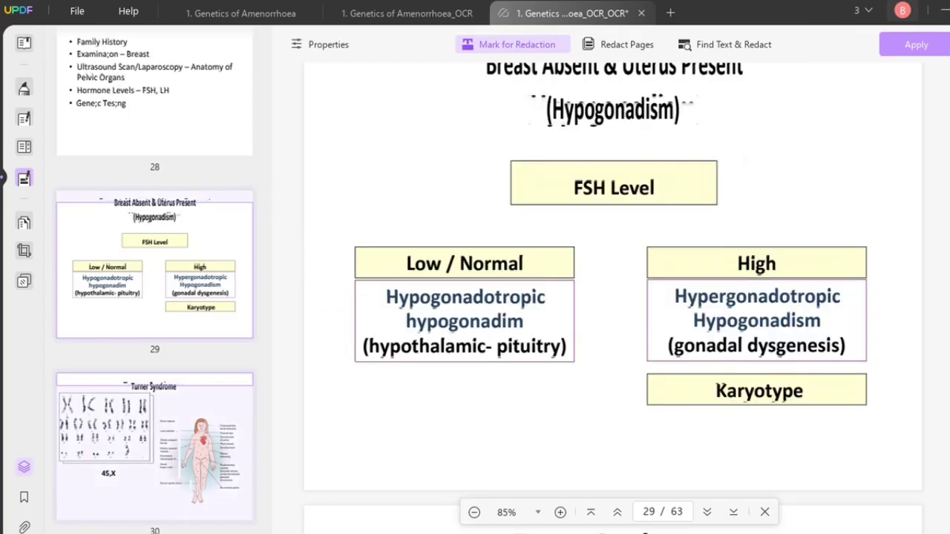
{"action": "key", "text": "Page_Up"}
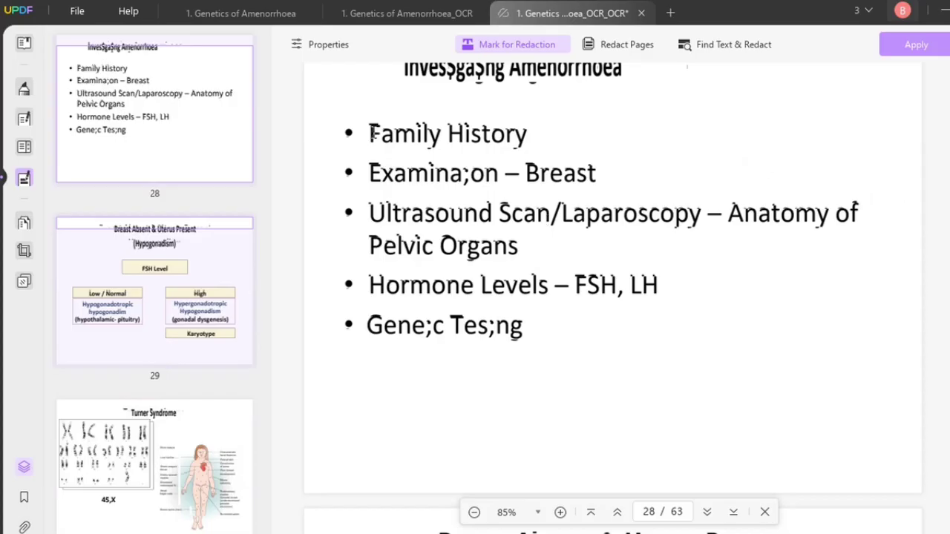
{"action": "left_click_drag", "start_coordinate": [369, 133], "coordinate": [538, 127]}
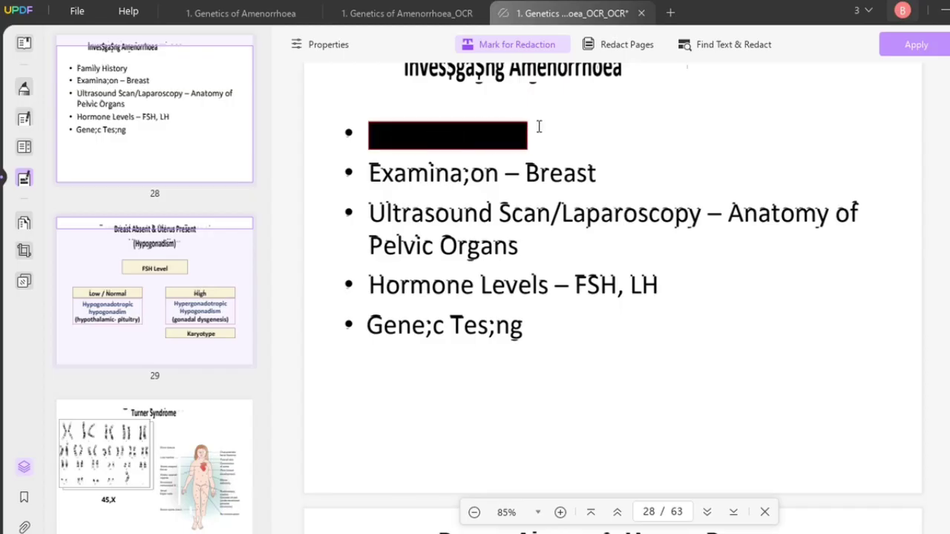
{"action": "left_click", "coordinate": [689, 44]}
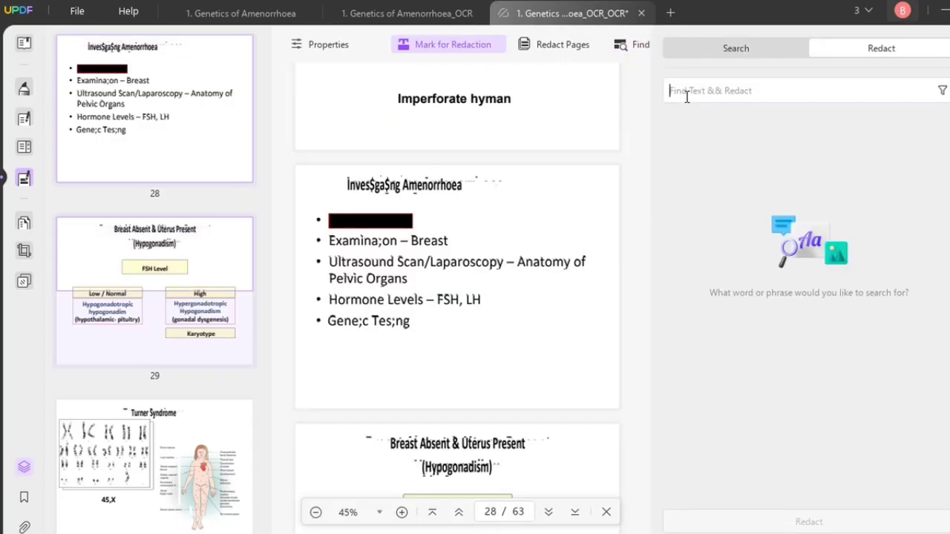
- Search 'ultrasound' for redaction, then view all pages in Organize Pages, dismissing the redaction warning
{"action": "type", "text": "ultr"}
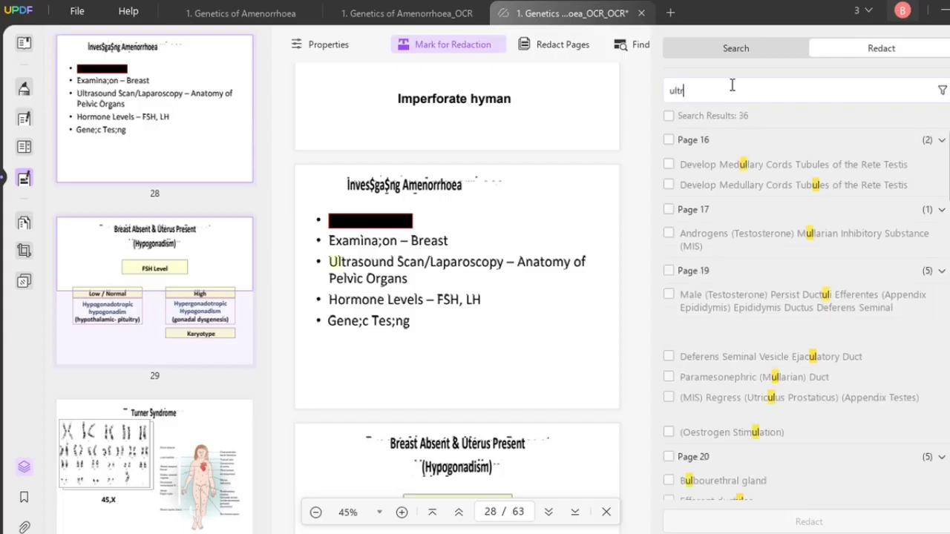
{"action": "type", "text": "asound"}
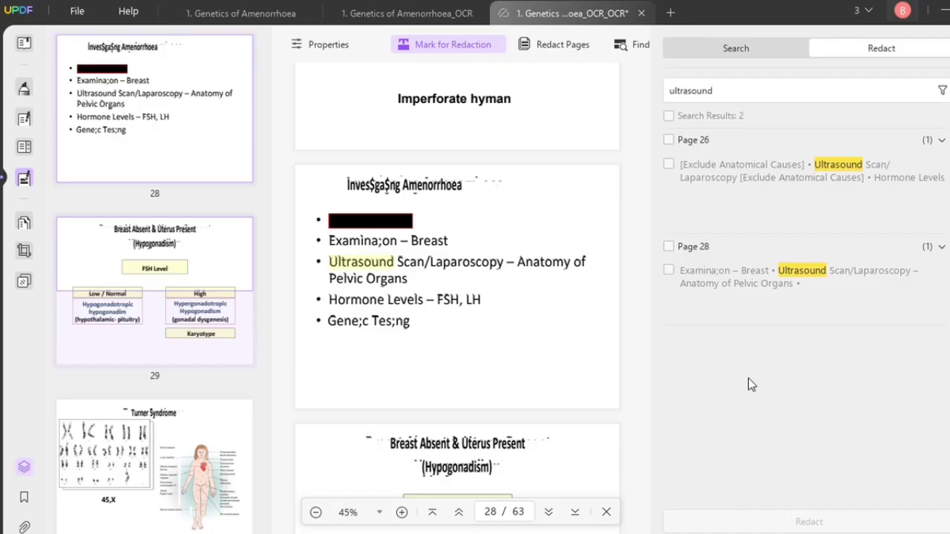
{"action": "left_click", "coordinate": [23, 222]}
{"action": "left_click", "coordinate": [388, 331]}
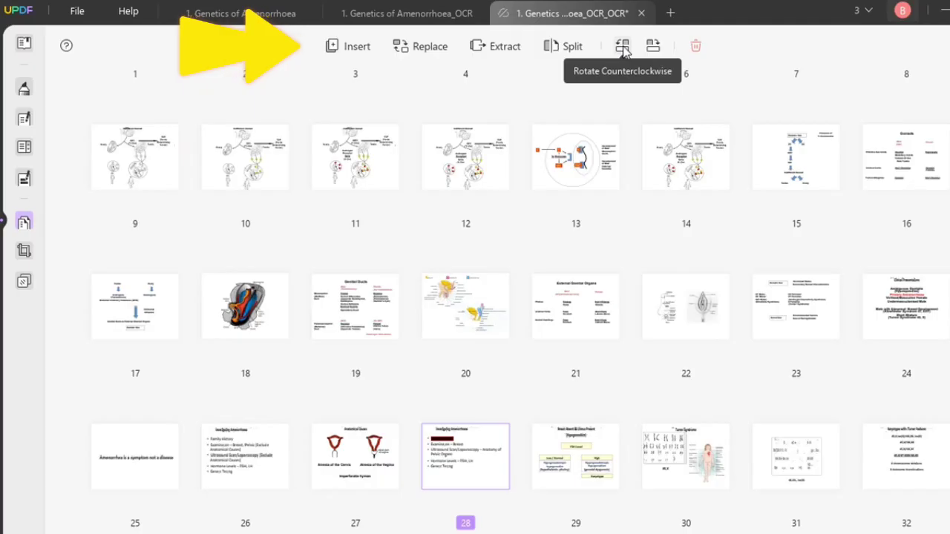
- Browse Crop Pages and the Watermark, Background and Header & Footer tools
{"action": "left_click", "coordinate": [16, 250]}
{"action": "left_click", "coordinate": [17, 281]}
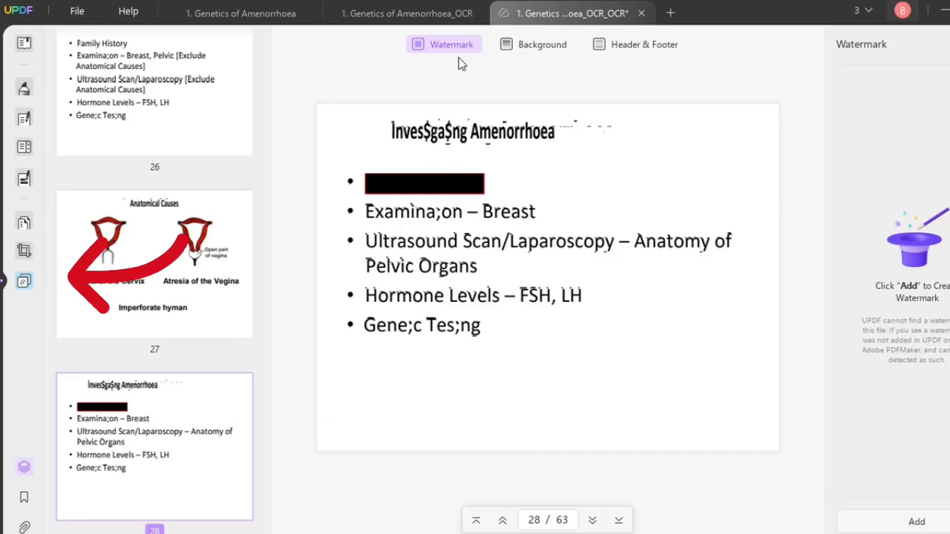
{"action": "left_click", "coordinate": [538, 46]}
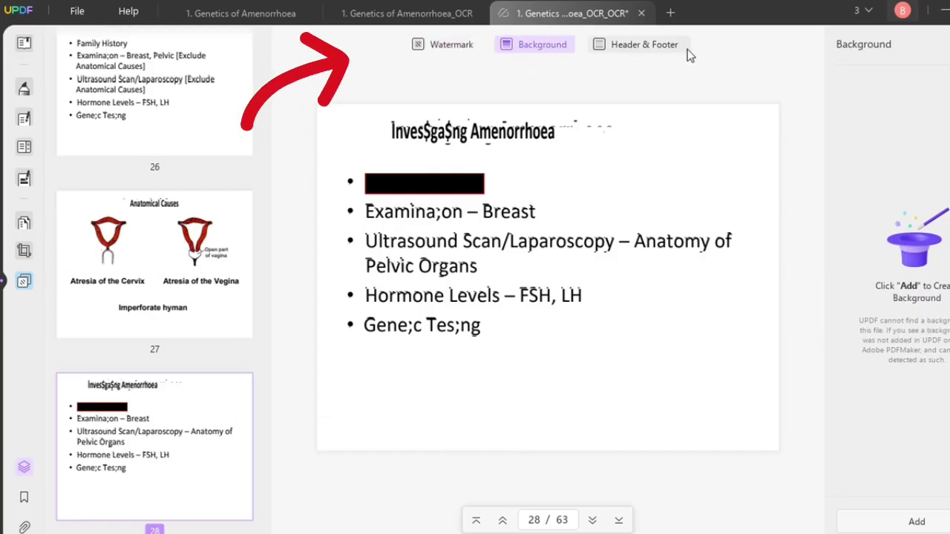
{"action": "left_click", "coordinate": [637, 48]}
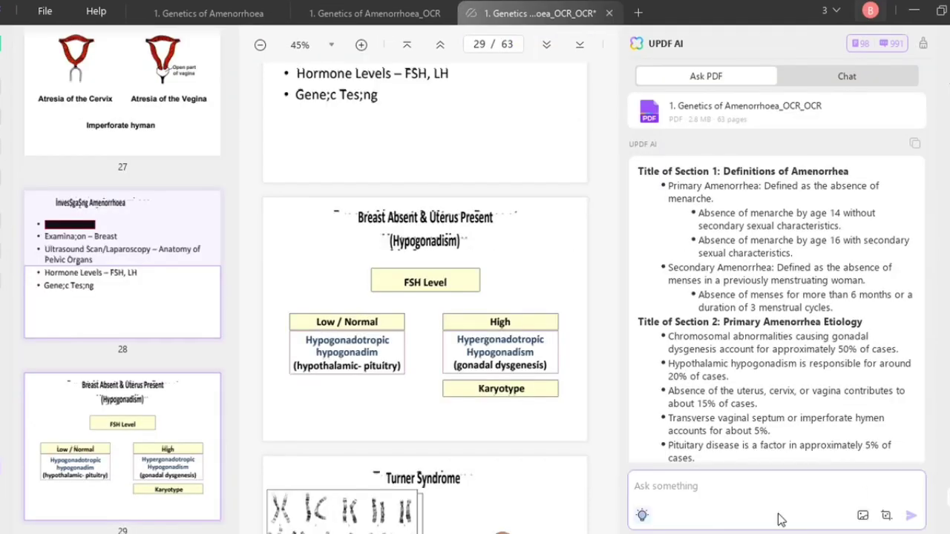
- Generate an AI mind map of pages 29–63 and enlarge its preview
{"action": "left_click", "coordinate": [643, 516]}
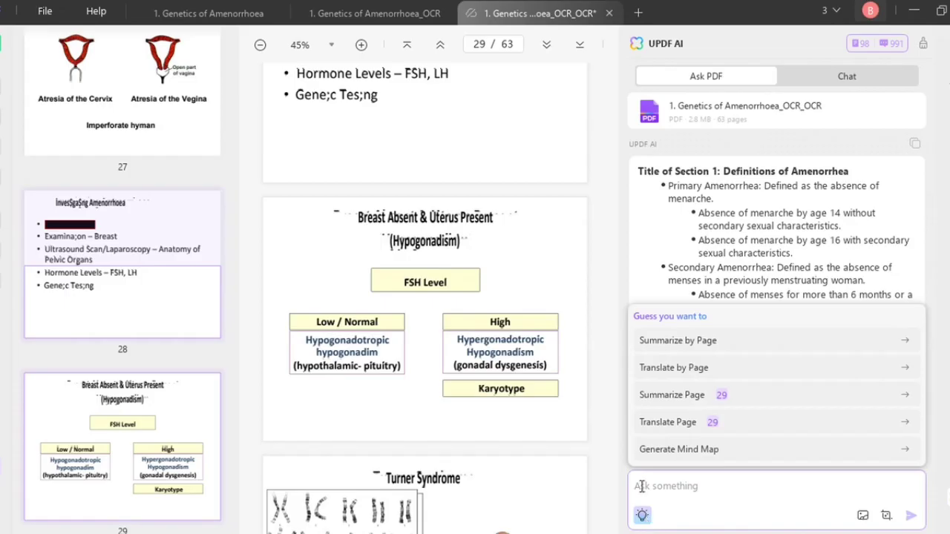
{"action": "left_click", "coordinate": [667, 454]}
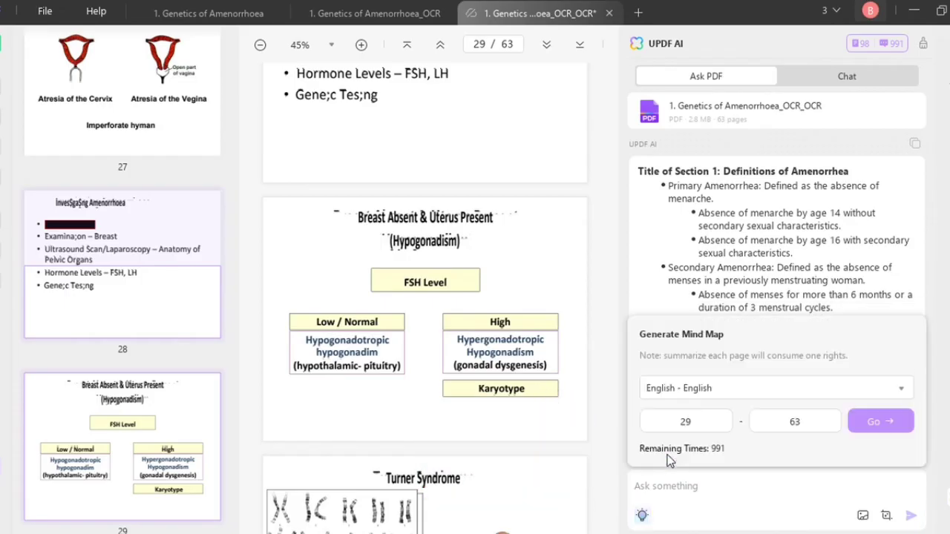
{"action": "left_click", "coordinate": [871, 424]}
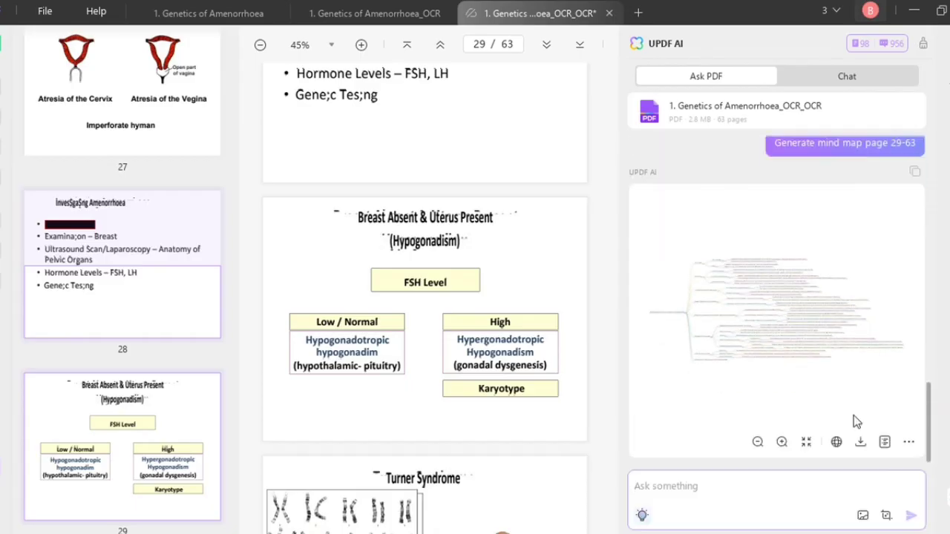
{"action": "left_click", "coordinate": [781, 442]}
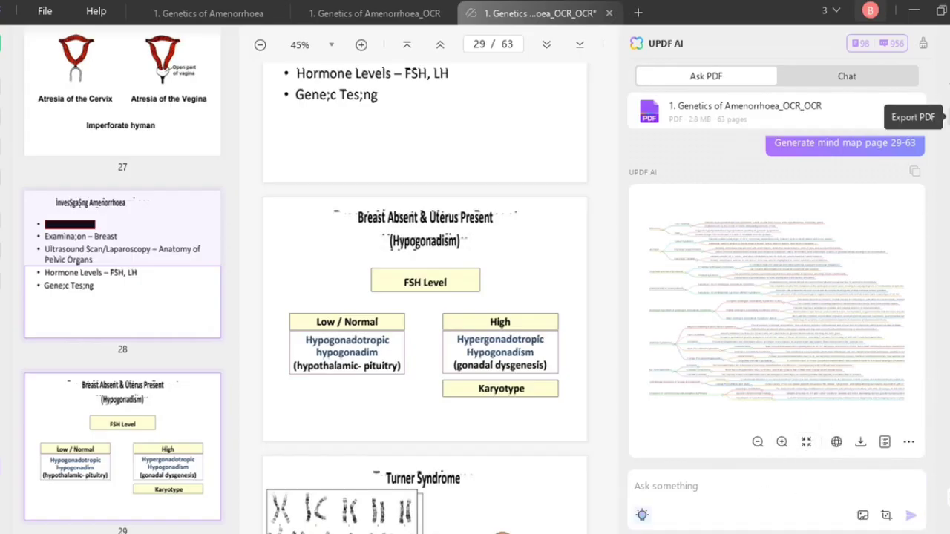
- Check the PDF export and password encryption options
{"action": "left_click", "coordinate": [939, 117]}
{"action": "left_click", "coordinate": [940, 145]}
{"action": "left_click", "coordinate": [940, 145]}
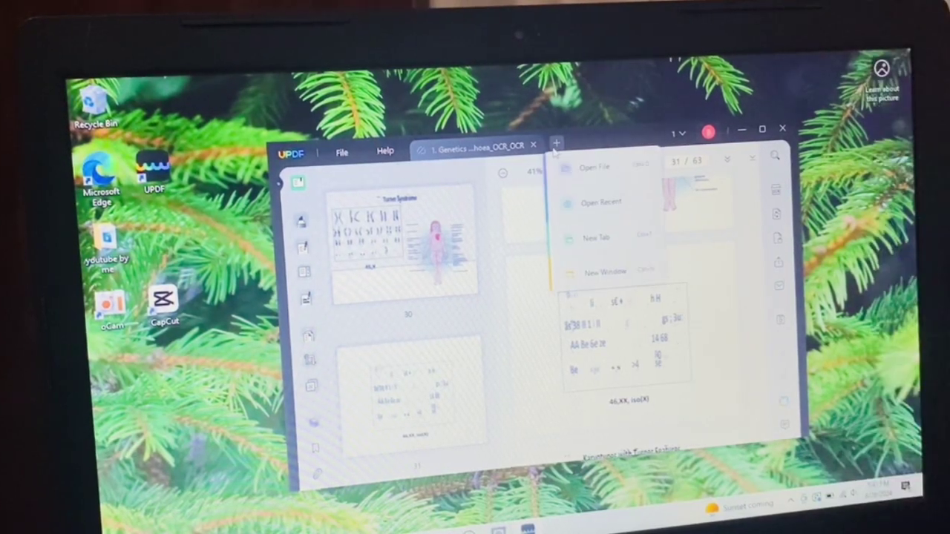
- Open a new tab showing recent files, and circle Cone and Rod in red on the tablet
{"action": "left_click", "coordinate": [642, 145]}
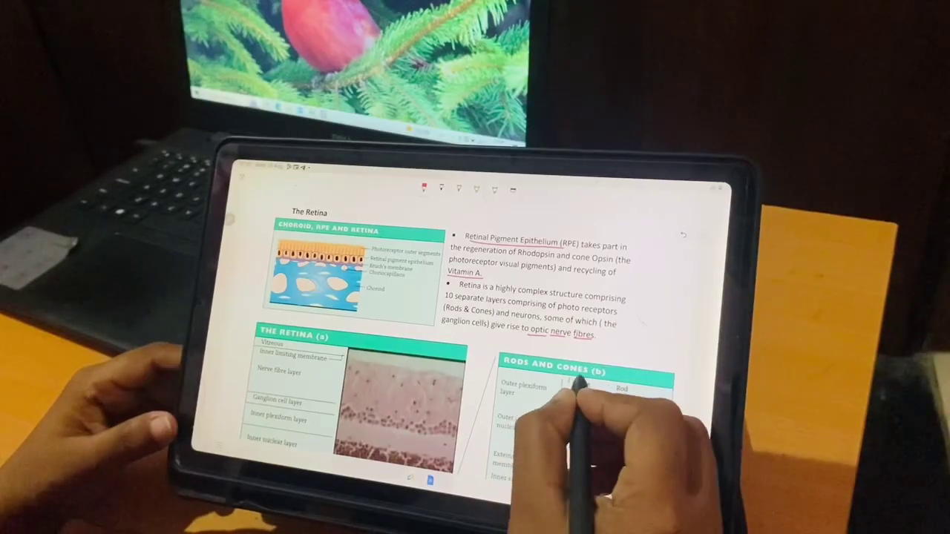
{"action": "left_click_drag", "start_coordinate": [577, 380], "coordinate": [623, 382]}
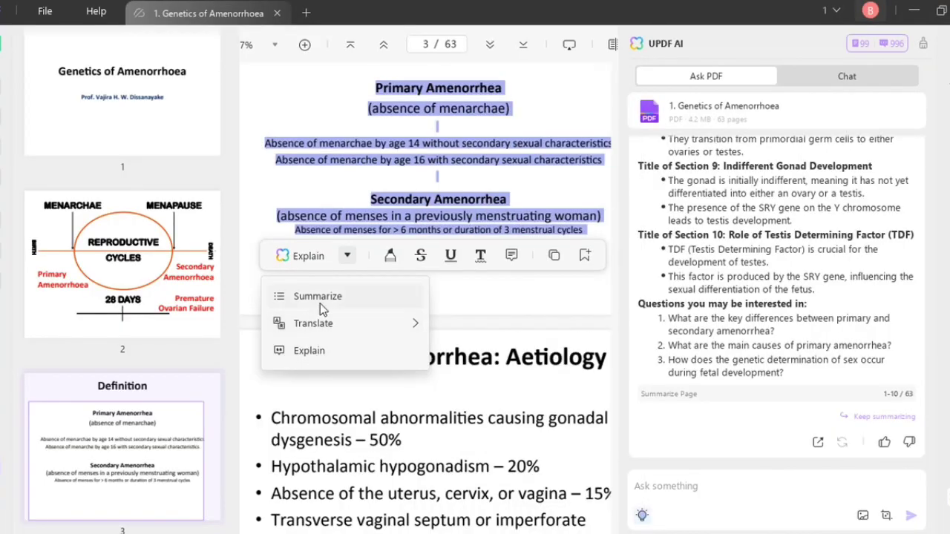
- Summarize the Definition text with AI and add a 'refer this' text box beside the heading
{"action": "left_click", "coordinate": [321, 300]}
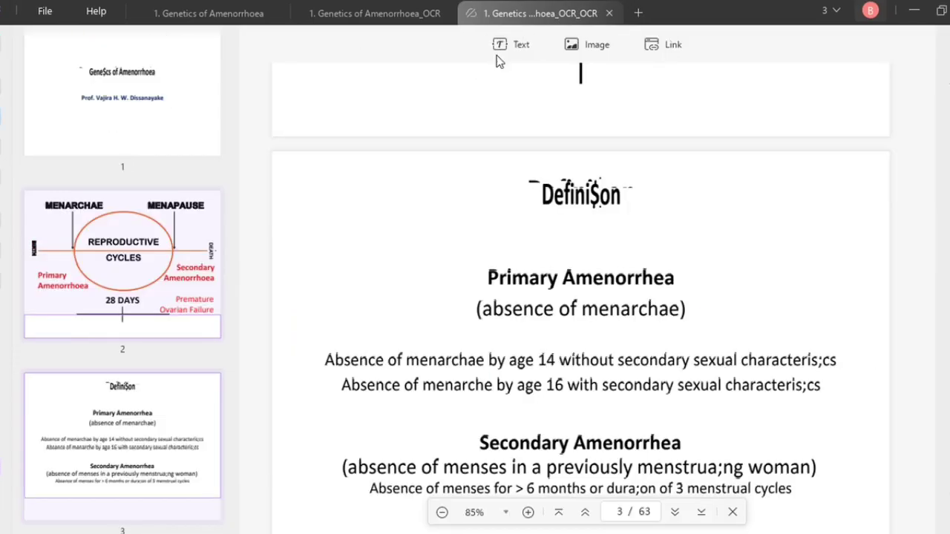
{"action": "left_click", "coordinate": [333, 192]}
{"action": "type", "text": "refer t"}
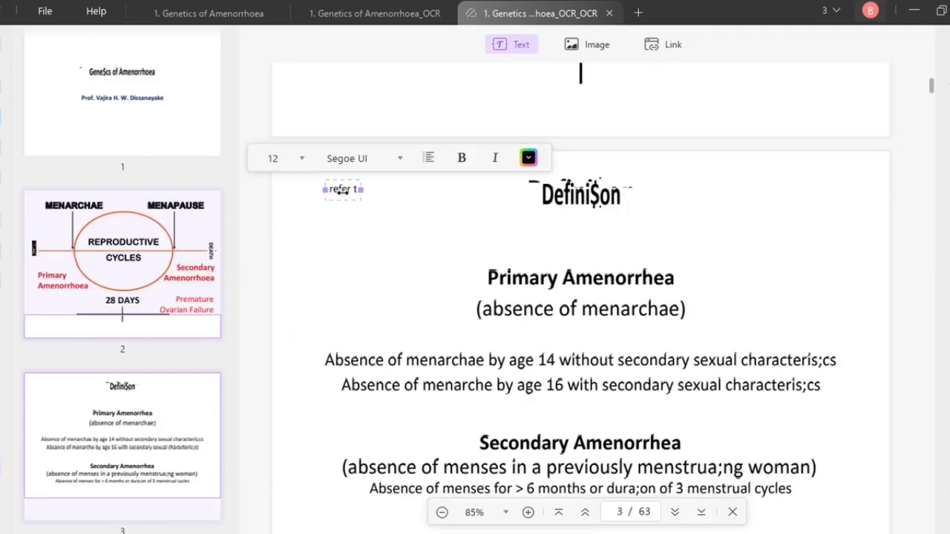
{"action": "type", "text": "his"}
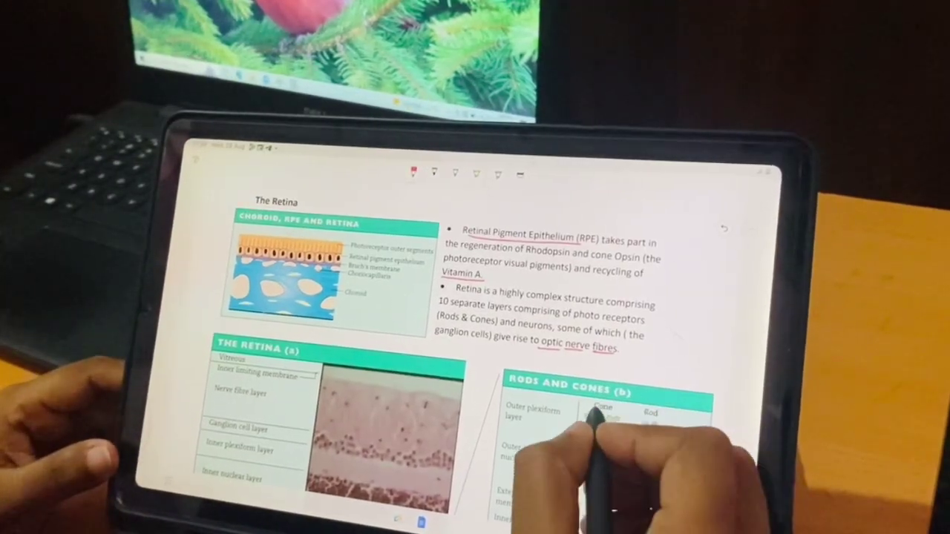
- Draw a red circle around the Cone label in the Rods and Cones figure
{"action": "mouse_move", "coordinate": [614, 402]}
{"action": "left_mouse_down"}
{"action": "mouse_move", "coordinate": [593, 407]}
{"action": "mouse_move", "coordinate": [639, 405]}
{"action": "left_mouse_up"}
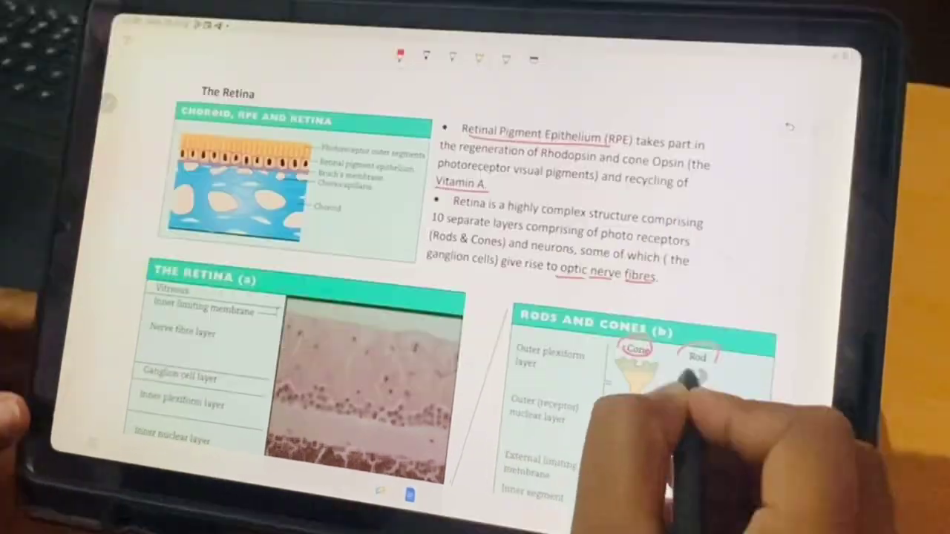